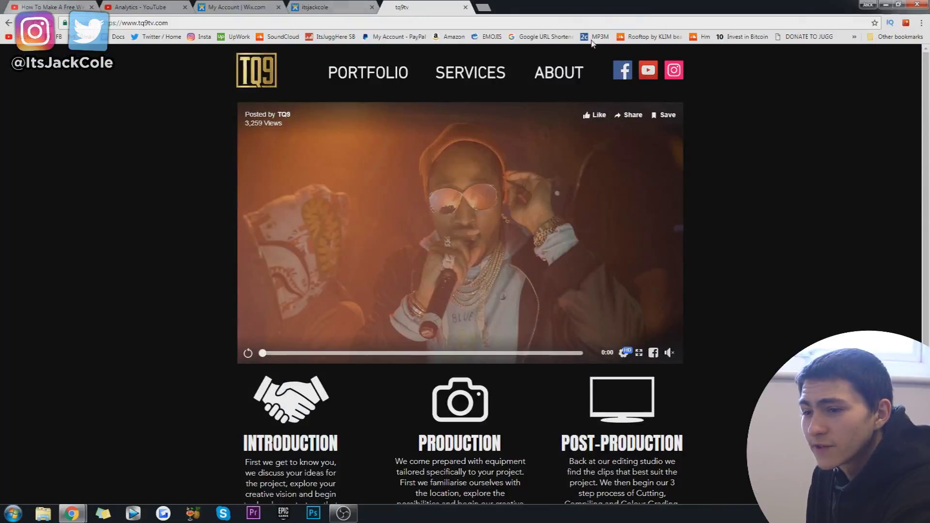
Load tq9media.com in place of the current web address.
scroll(784, 113, "down", 2)
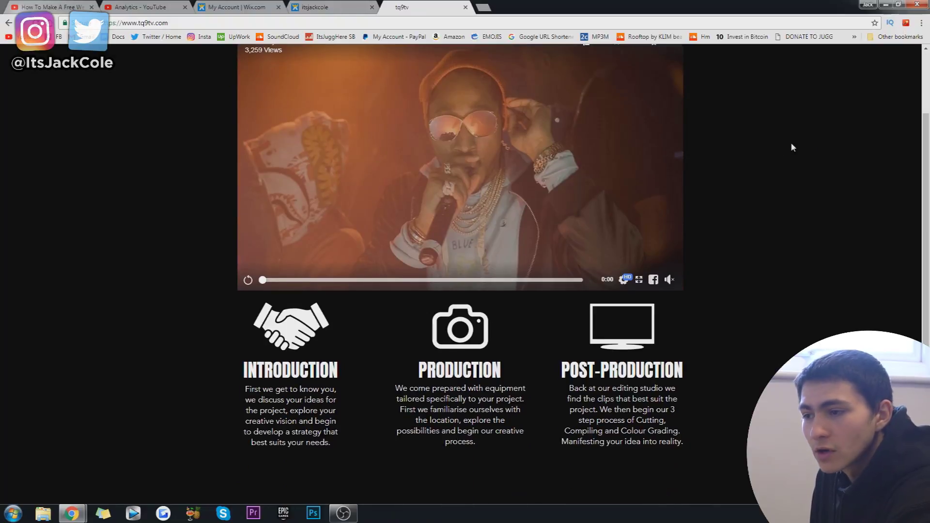
scroll(790, 143, "up", 2)
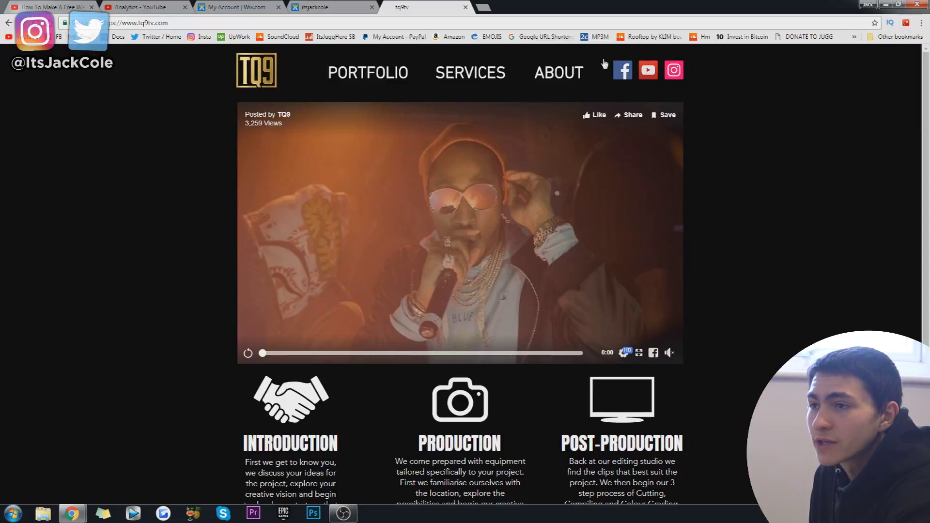
left_click(170, 23)
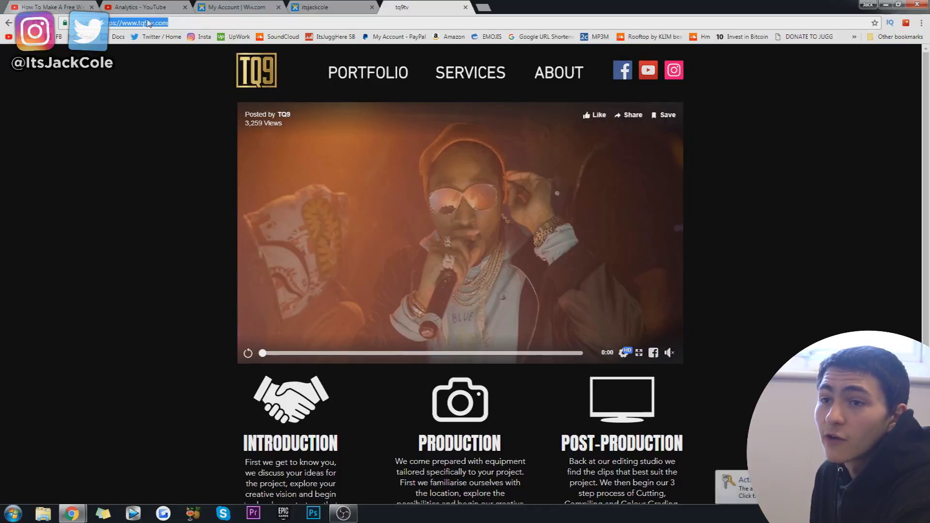
left_click(178, 20)
key("ctrl+a")
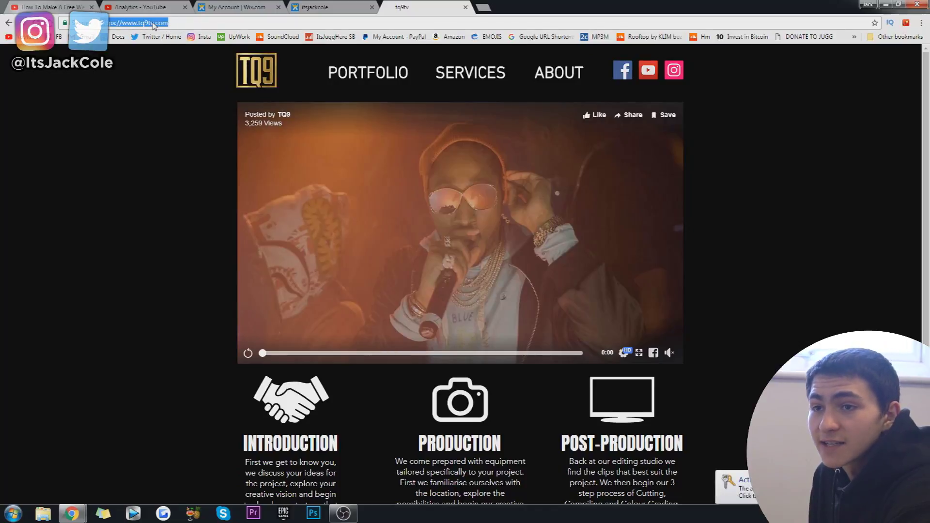
type("tq9media.com")
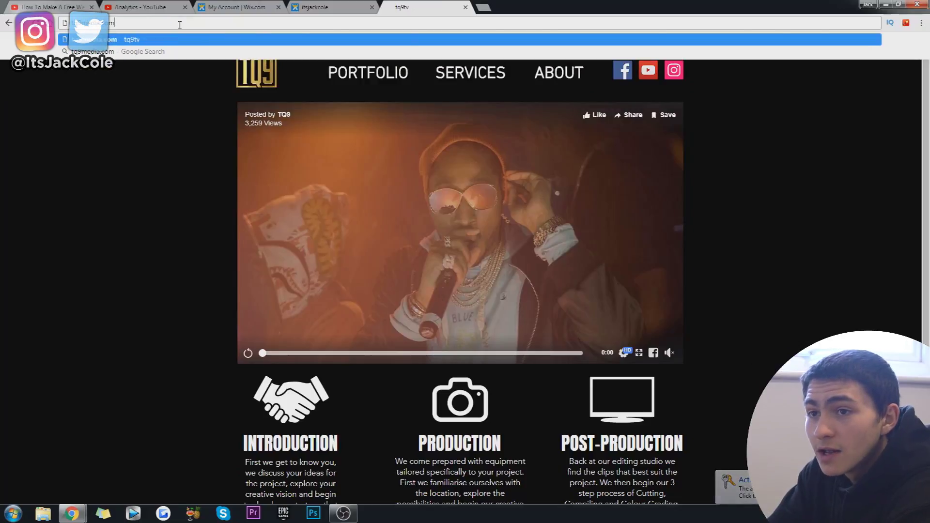
key("Return")
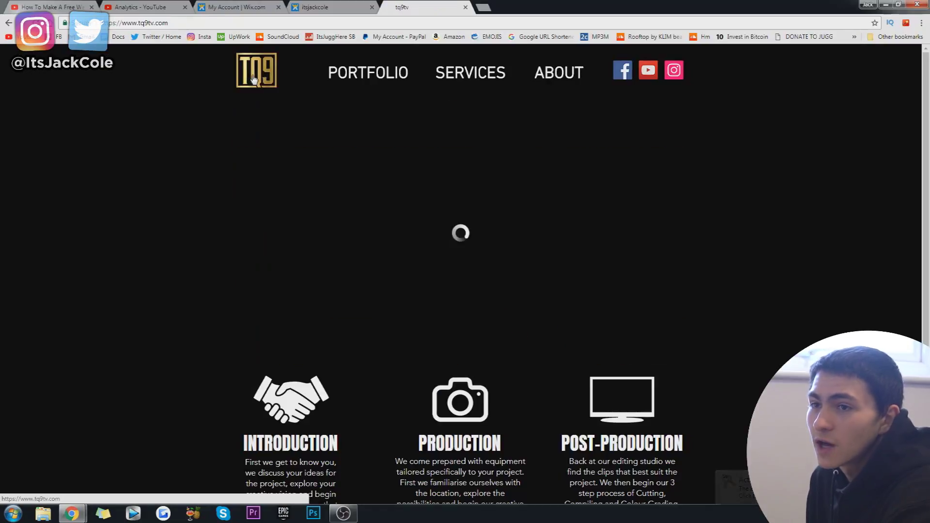
Return to the TQ9 home page so the showreel plays, then view the itsjackcole portfolio.
left_click(204, 23)
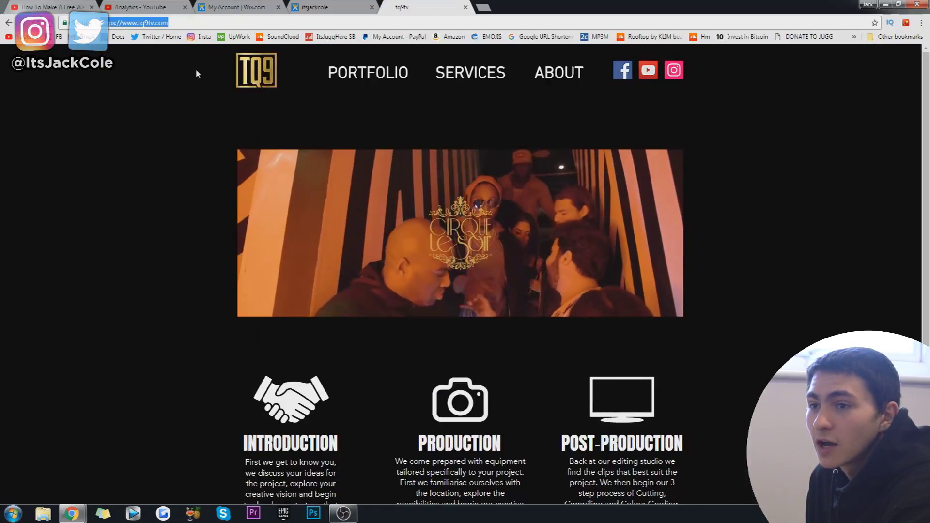
left_click(133, 156)
scroll(133, 156, "down", 2)
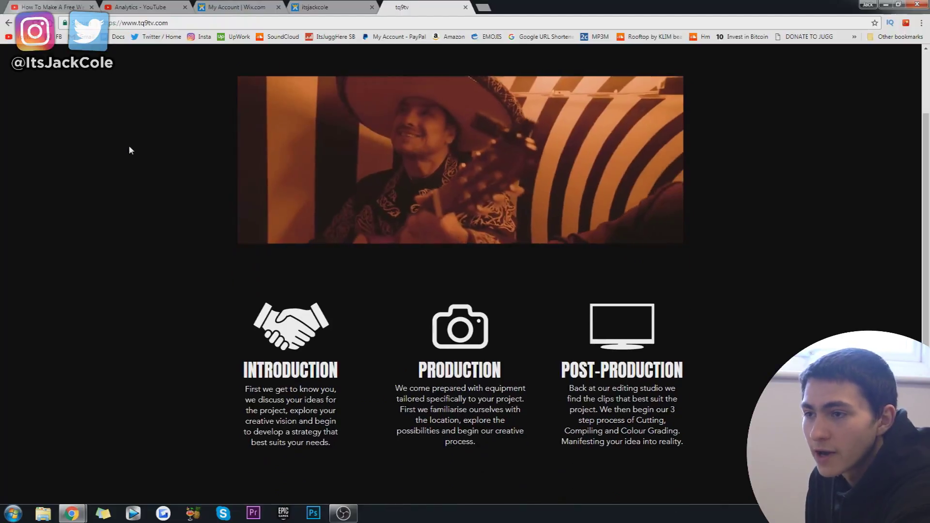
scroll(130, 145, "up", 2)
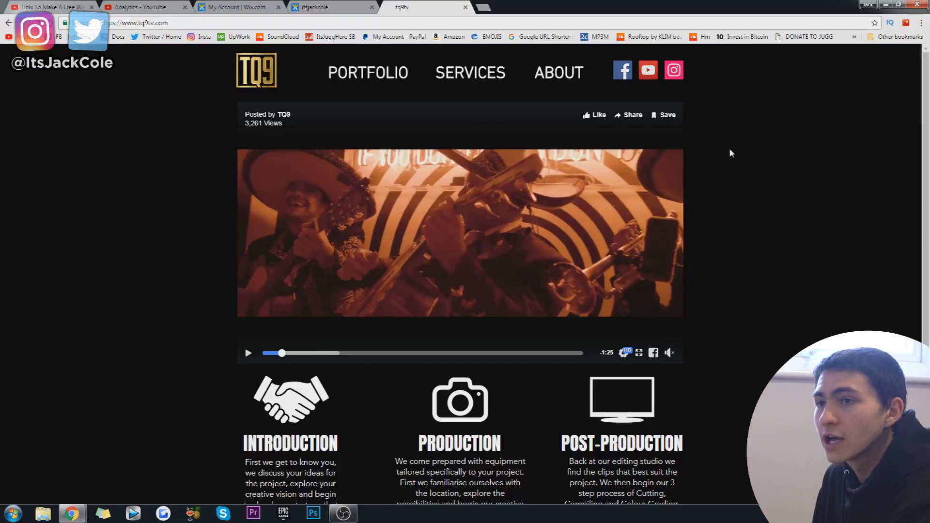
left_click(350, 5)
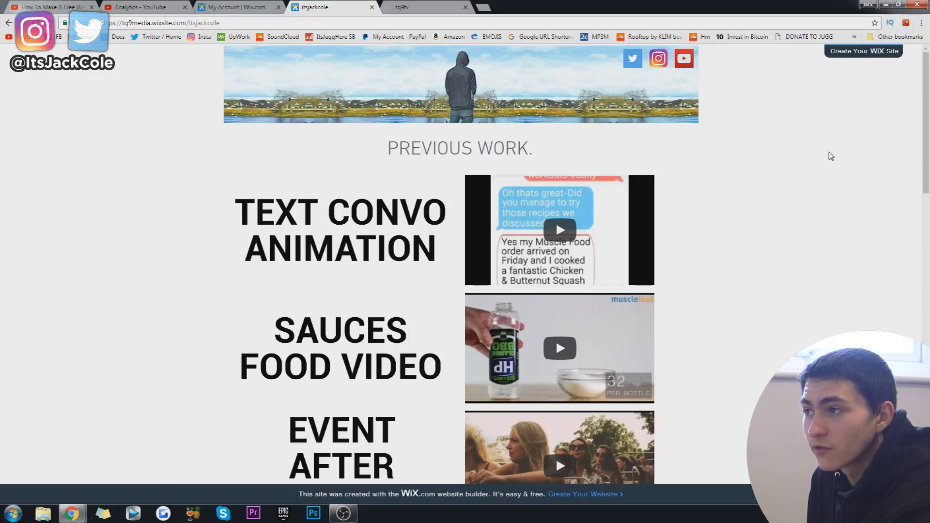
Compare the itsjackcole and TQ9 portfolio pages, then bring up the tq9old site's Wix dashboard.
mouse_move(883, 55)
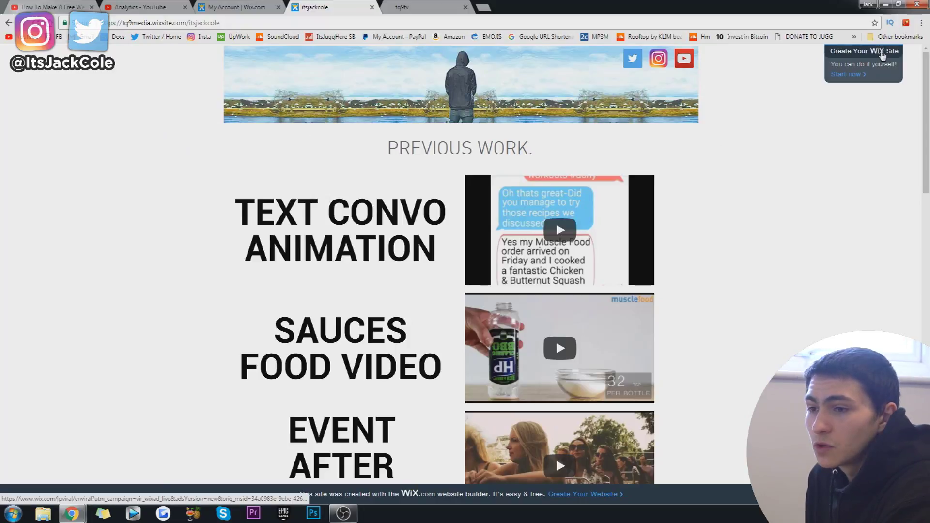
scroll(818, 248, "down", 2)
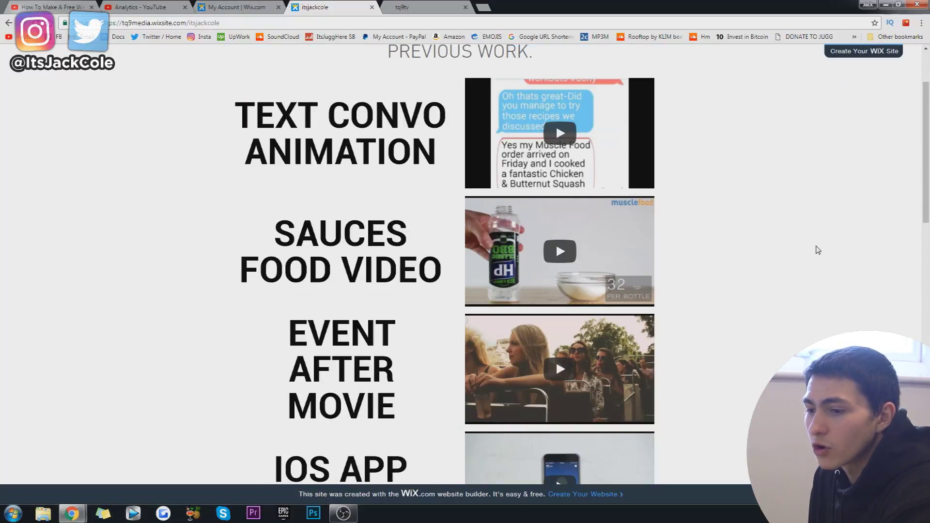
scroll(818, 250, "down", 2)
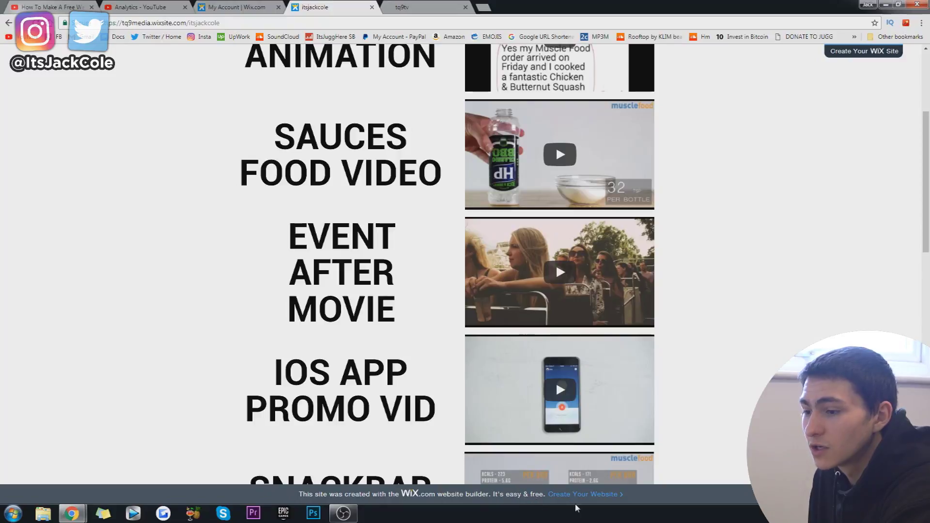
scroll(826, 175, "up", 4)
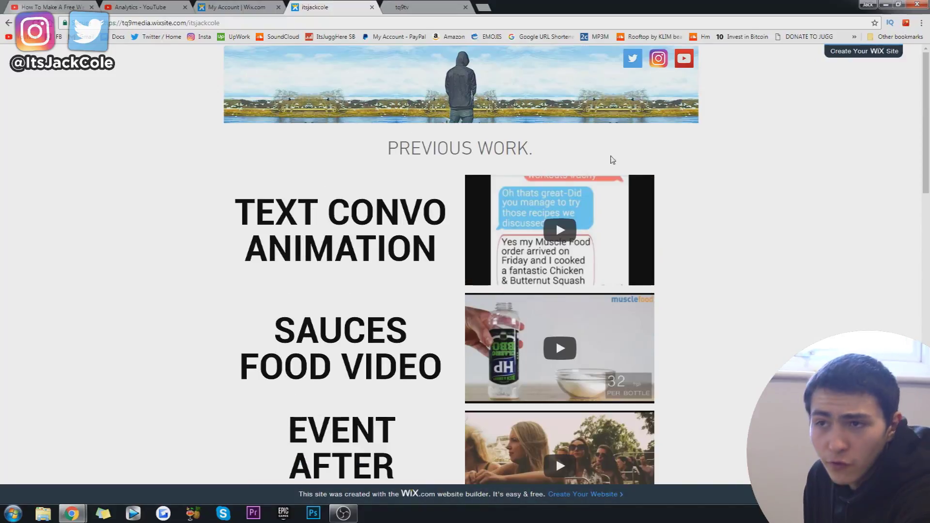
left_click(401, 5)
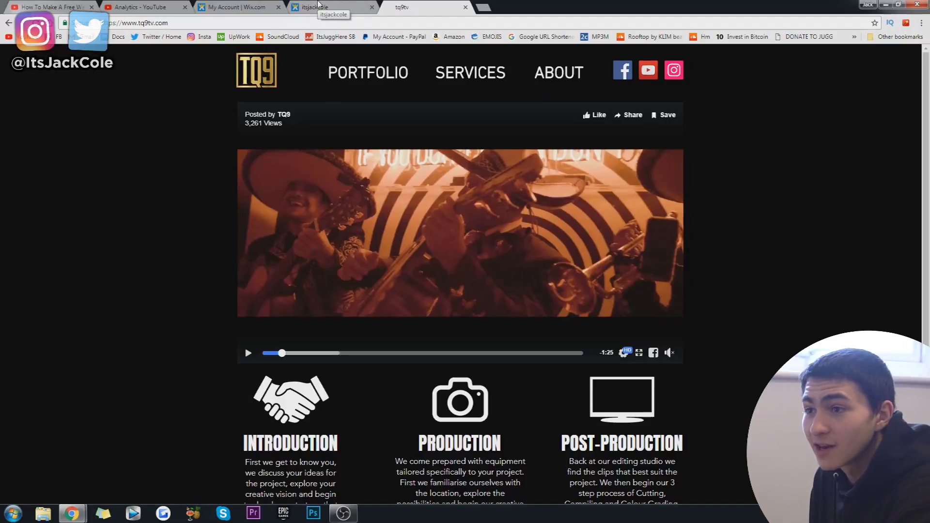
left_click(341, 6)
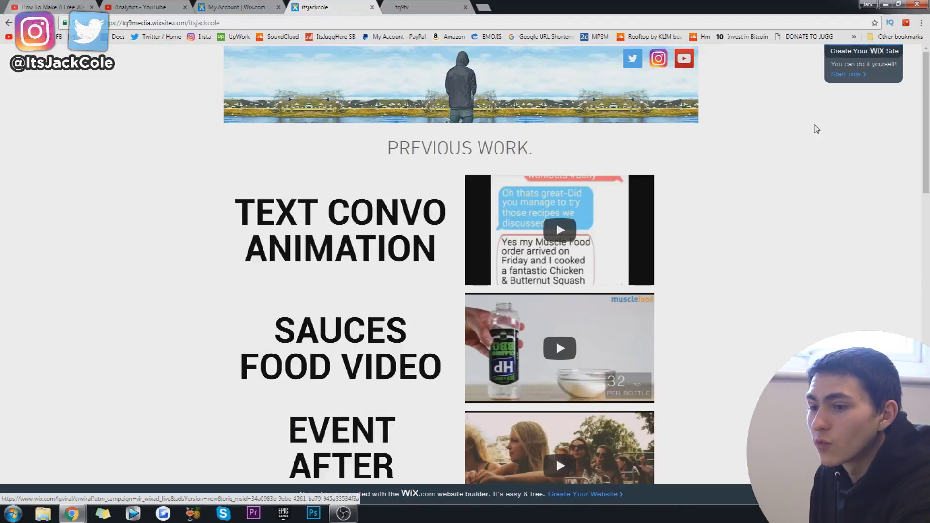
left_click(407, 6)
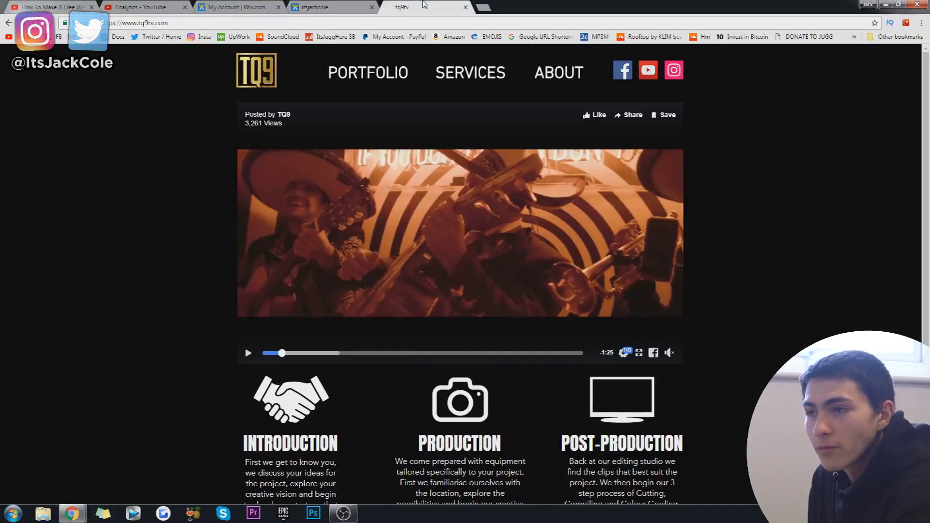
left_click(238, 7)
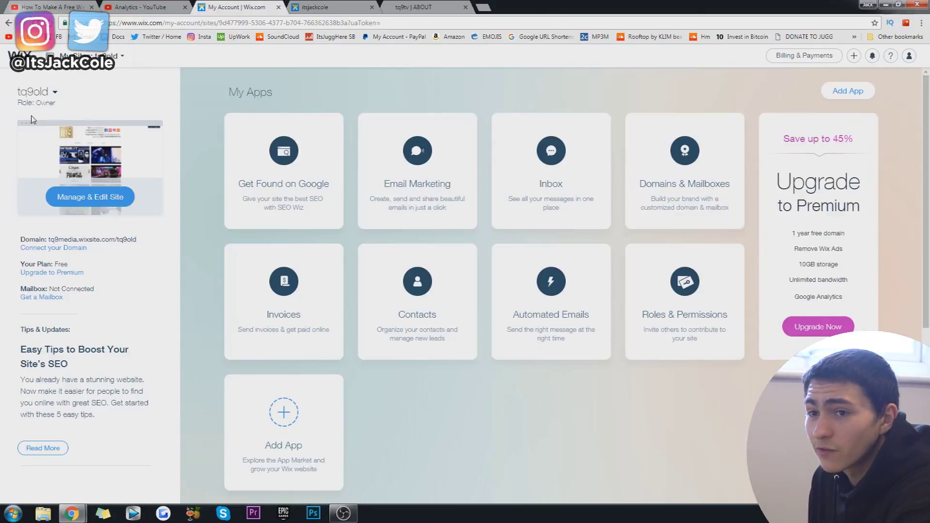
Create a new site from the site list and close the leftover YouTube tabs.
left_click(51, 97)
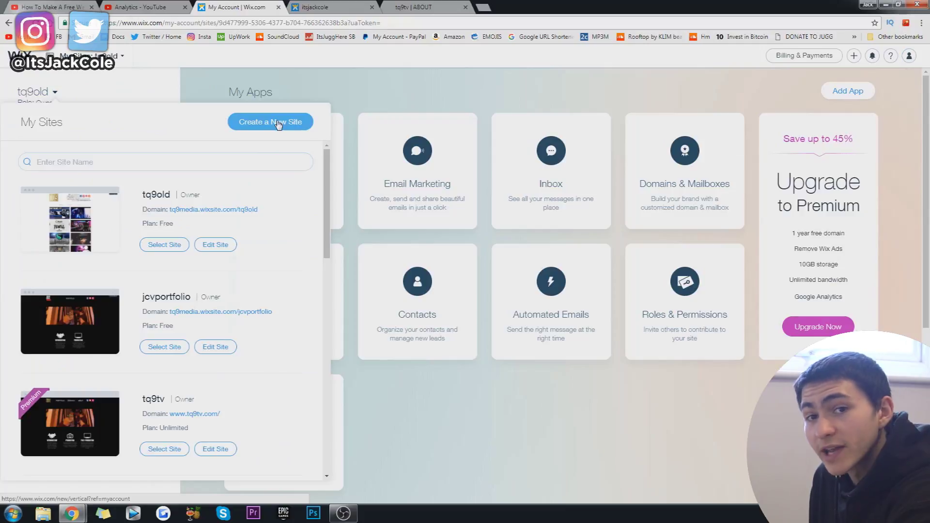
left_click(279, 124)
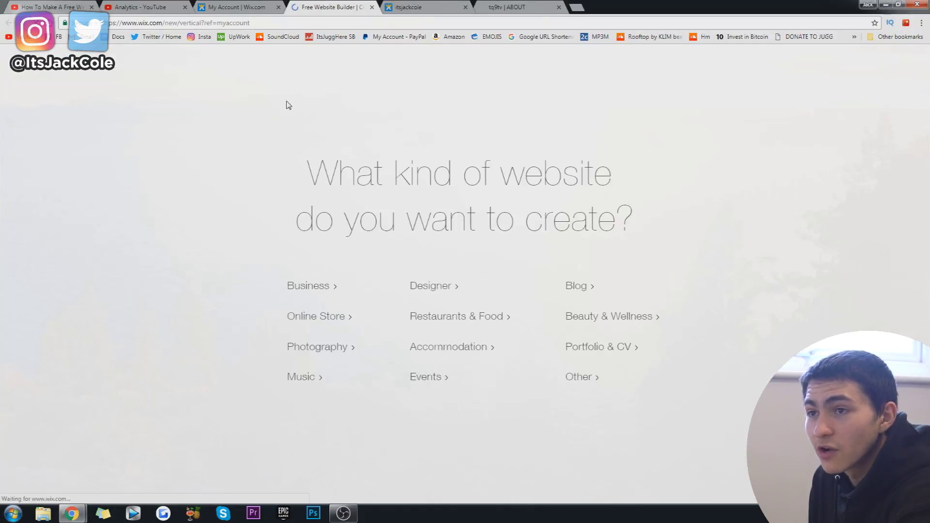
left_click(242, 7)
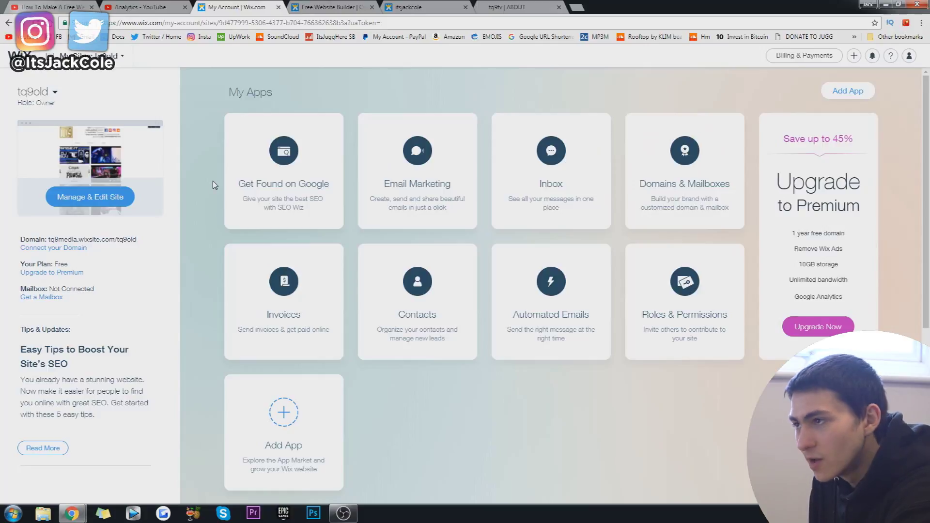
left_click(334, 7)
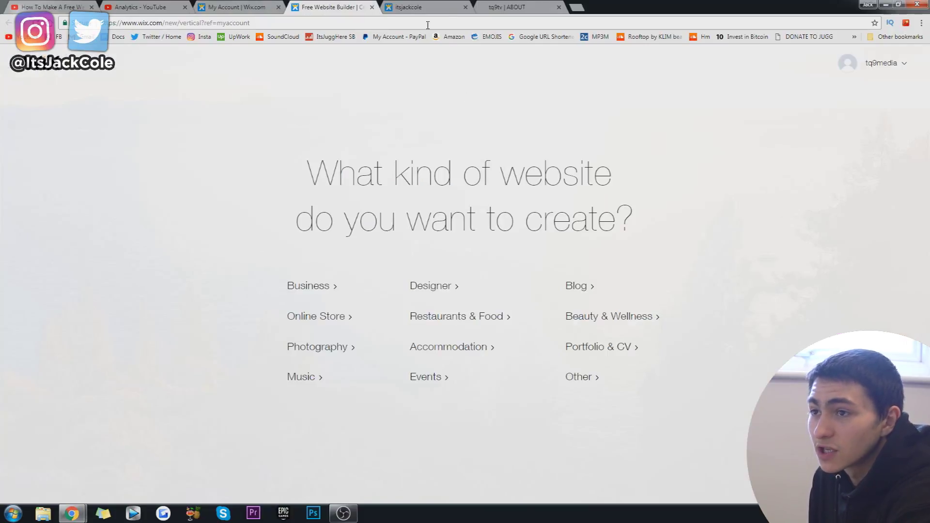
middle_click(71, 4)
middle_click(70, 4)
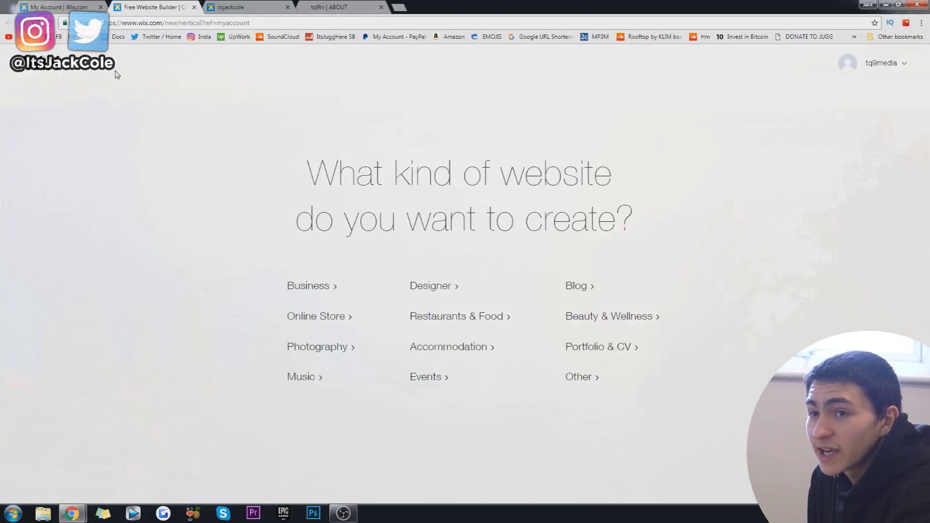
Pick Portfolio & CV as the website type and browse its Wix Editor templates.
left_click(639, 350)
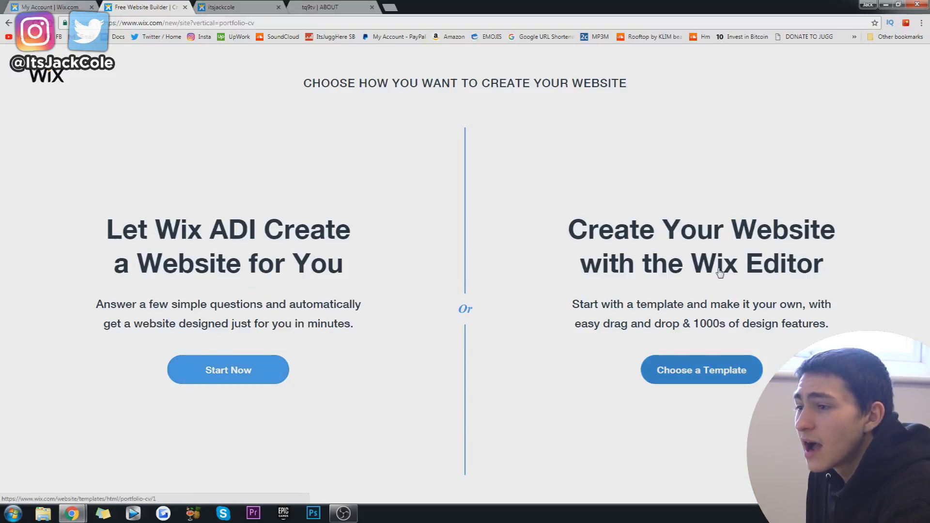
left_click(725, 356)
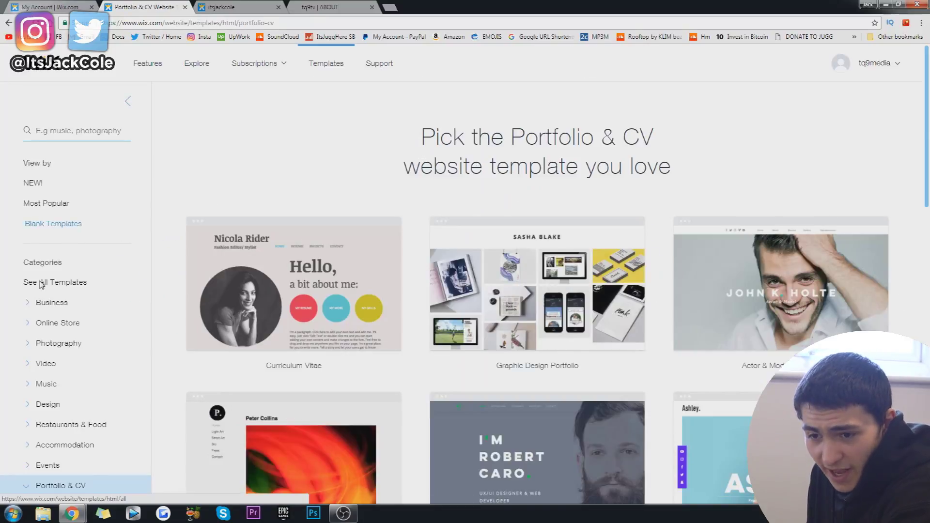
Filter the template gallery to the Portfolios subcategory.
scroll(42, 284, "down", 6)
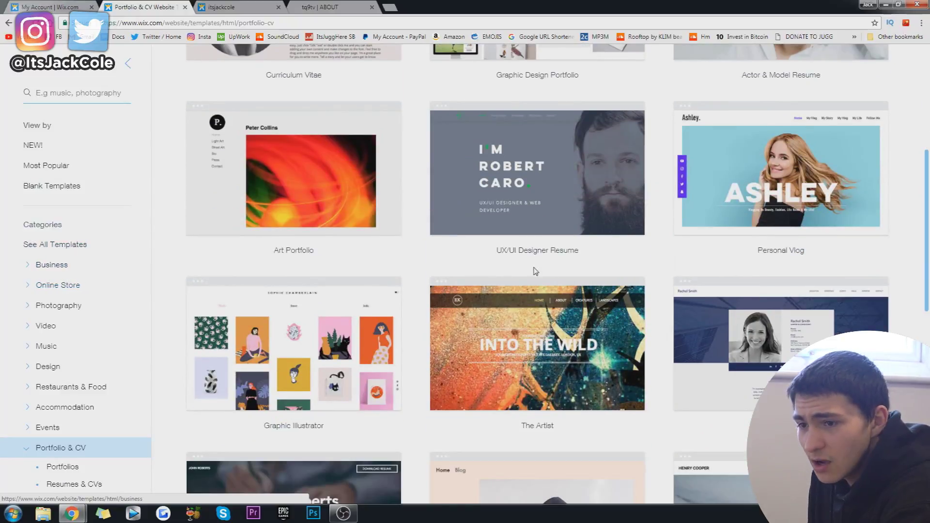
scroll(535, 271, "up", 6)
scroll(85, 463, "down", 2)
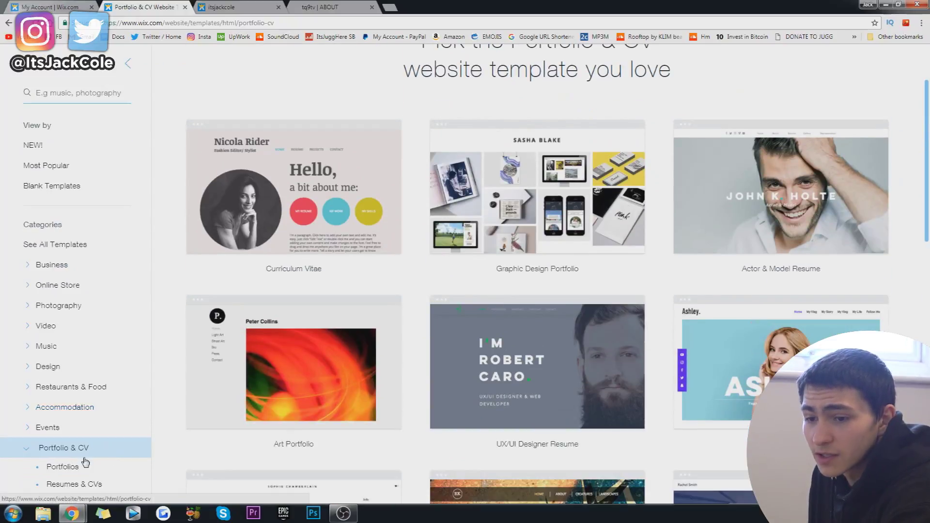
left_click(84, 462)
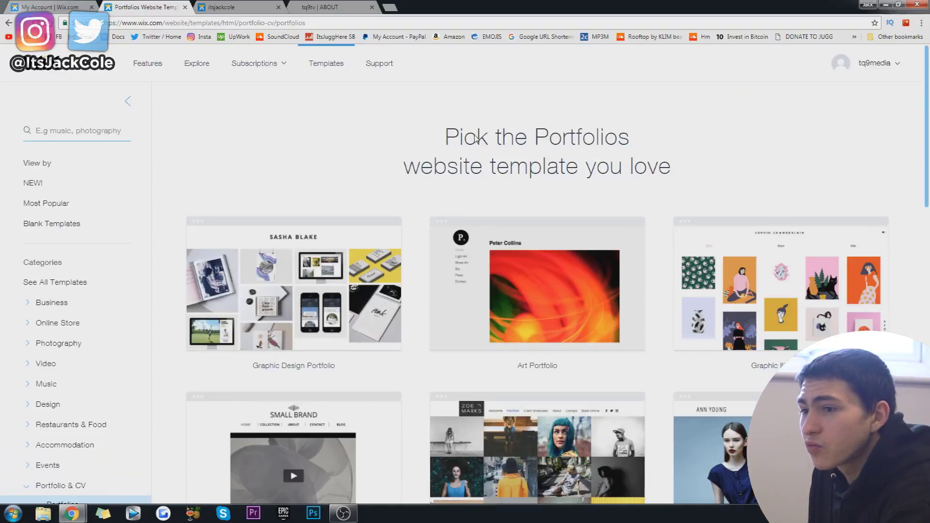
scroll(475, 126, "down", 17)
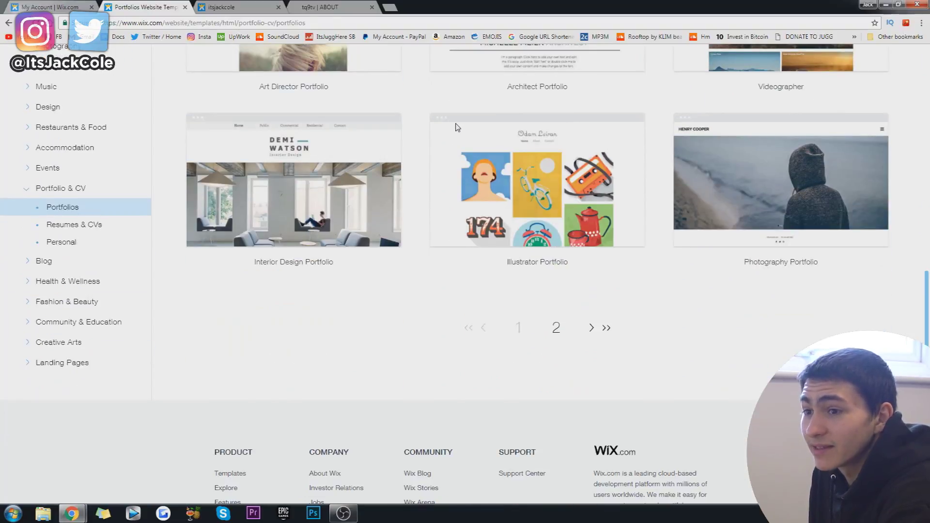
Compare the TQ9 About and home pages with the published portfolio, then close the TQ9 site.
left_click(306, 6)
left_click(253, 7)
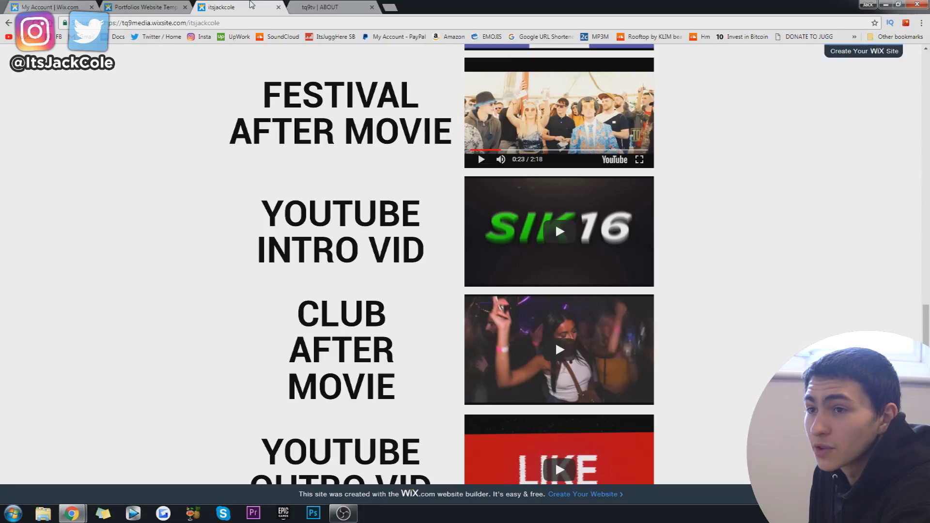
left_click(361, 7)
left_click(262, 82)
key("ctrl+shift+Tab")
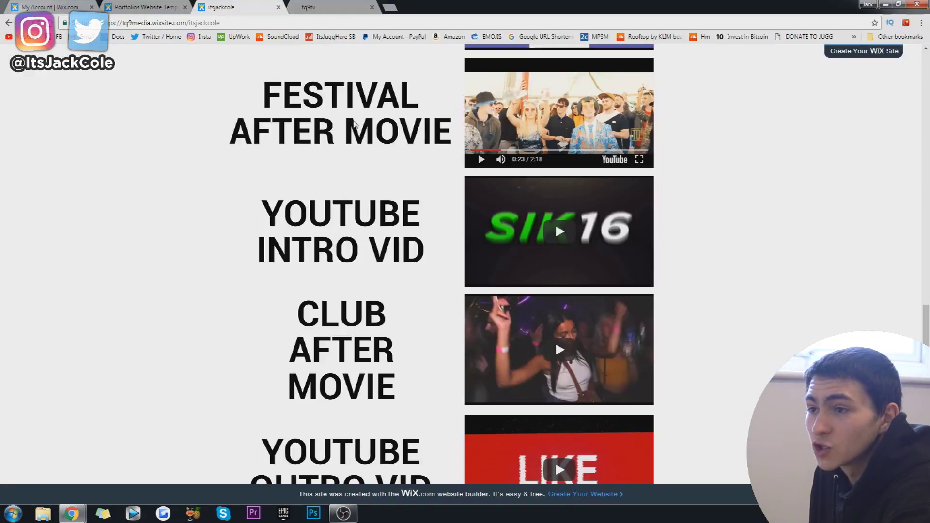
scroll(339, 145, "down", 5)
scroll(186, 166, "up", 6)
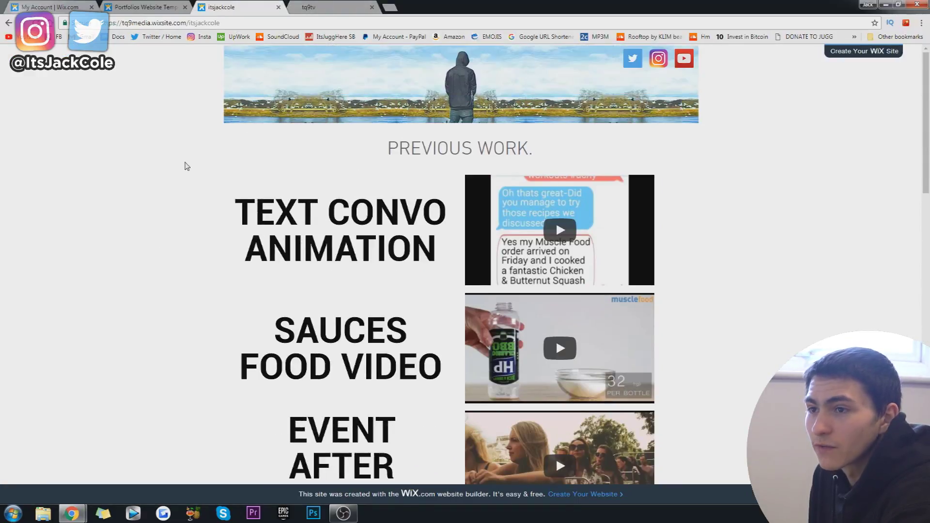
left_click(307, 5)
scroll(265, 269, "down", 1)
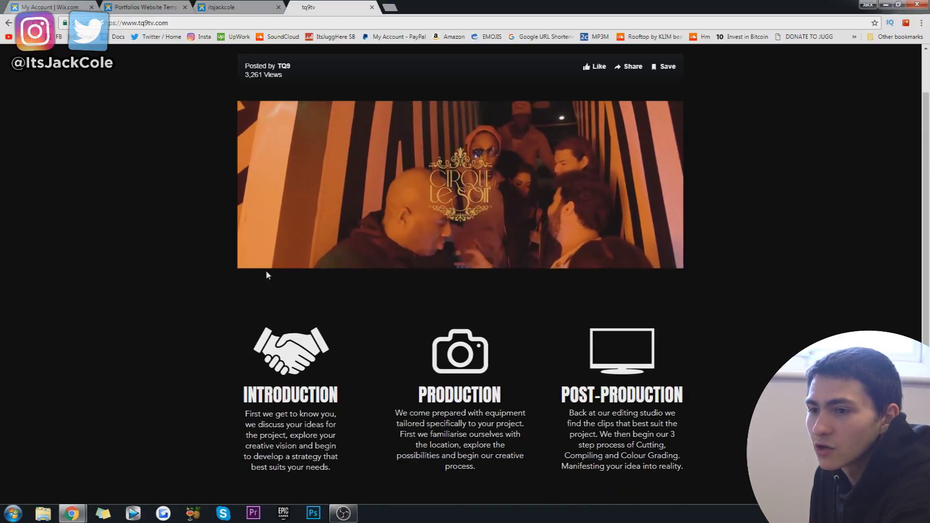
scroll(243, 238, "up", 1)
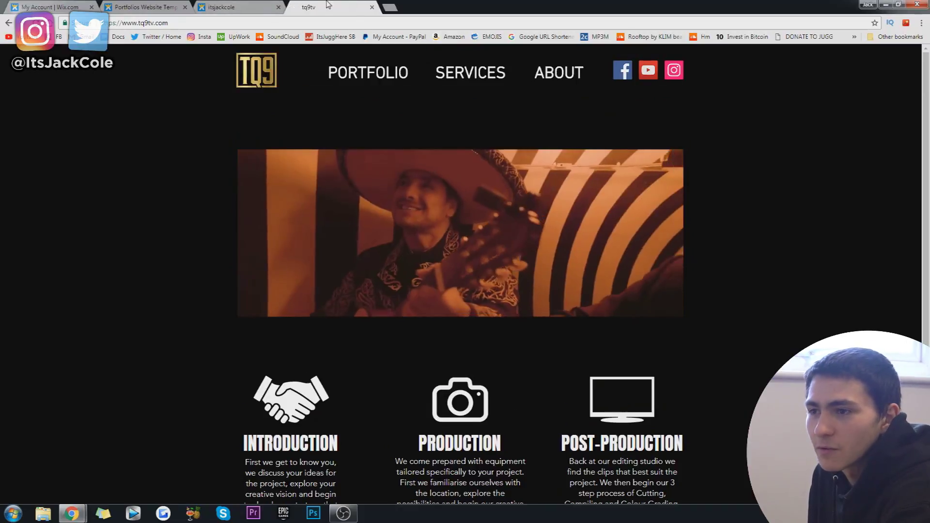
key("ctrl+w")
key("ctrl+shift+Tab")
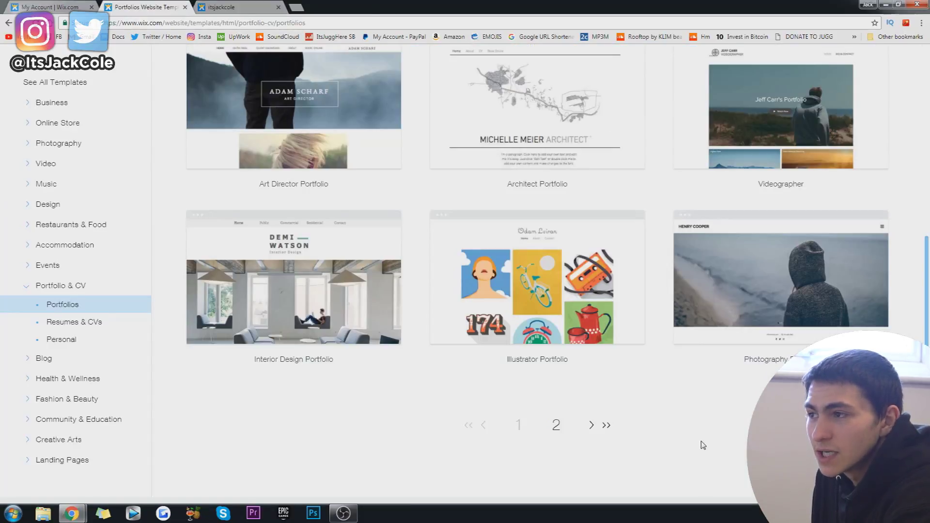
Browse both pages of Portfolios templates, then switch the gallery to Blank Templates.
scroll(702, 445, "up", 6)
mouse_move(353, 276)
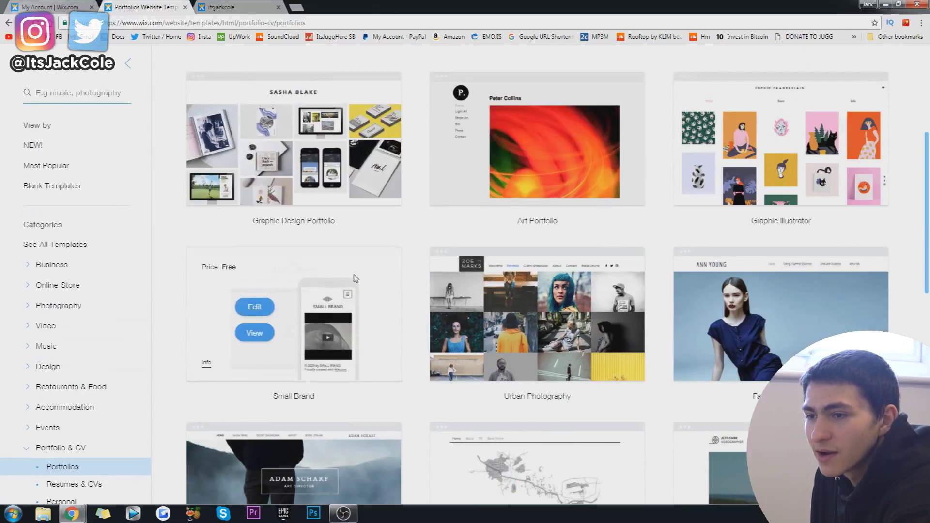
scroll(369, 276, "up", 1)
scroll(491, 293, "down", 9)
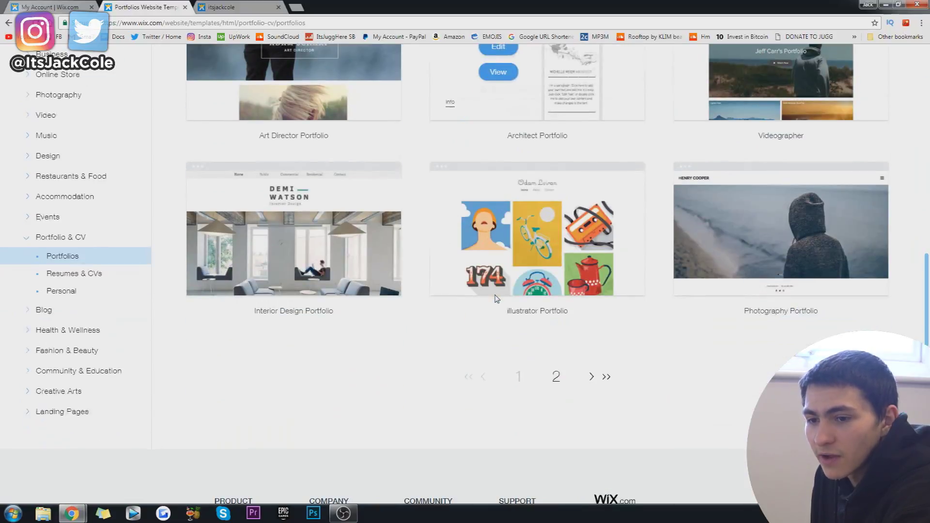
left_click(556, 376)
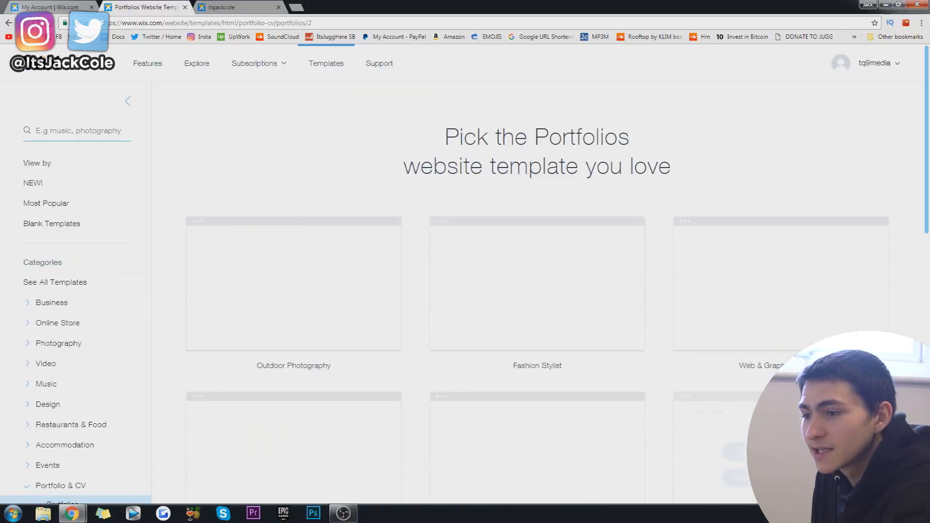
scroll(486, 169, "down", 6)
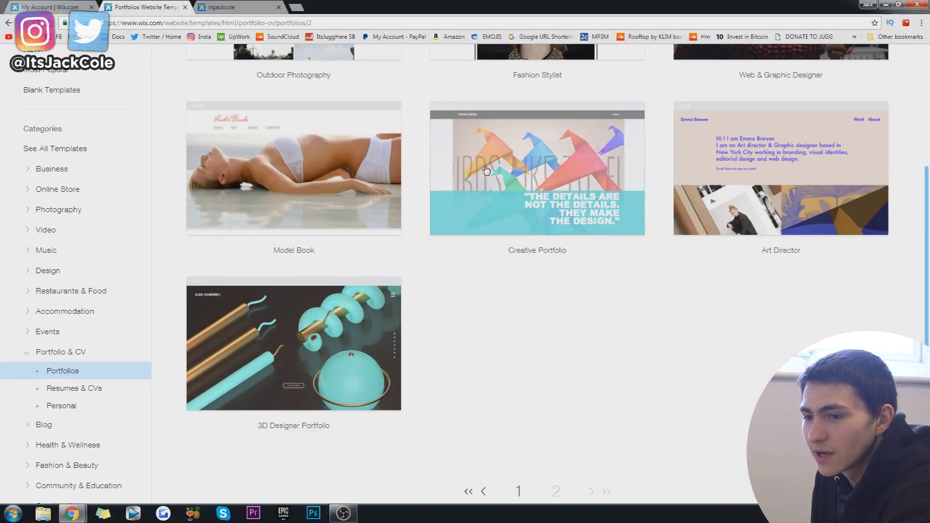
scroll(486, 169, "down", 3)
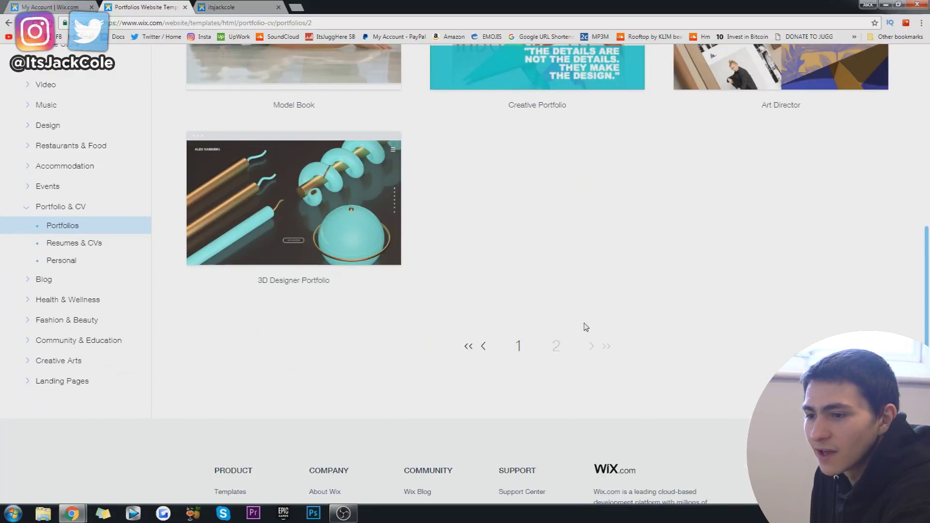
scroll(684, 325, "up", 7)
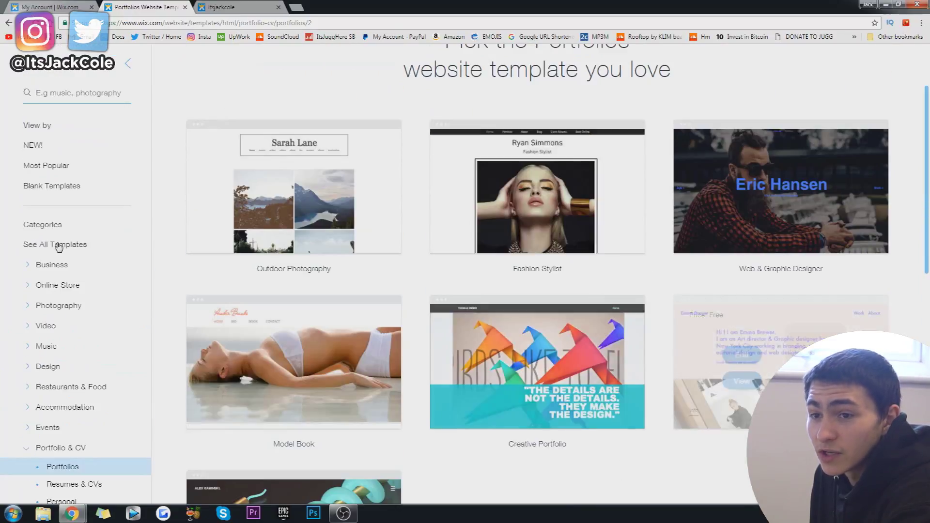
left_click(70, 186)
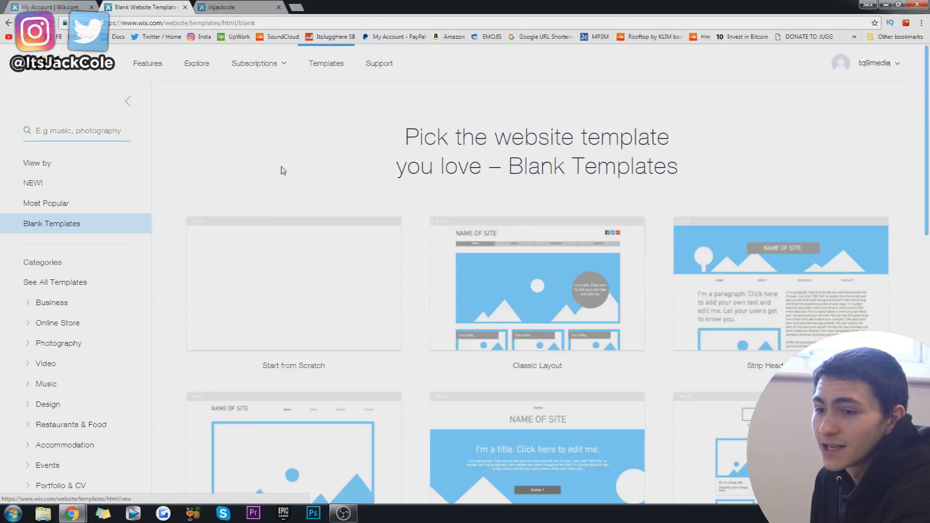
Open the empty Start from Scratch template for editing in the Wix Editor.
mouse_move(339, 283)
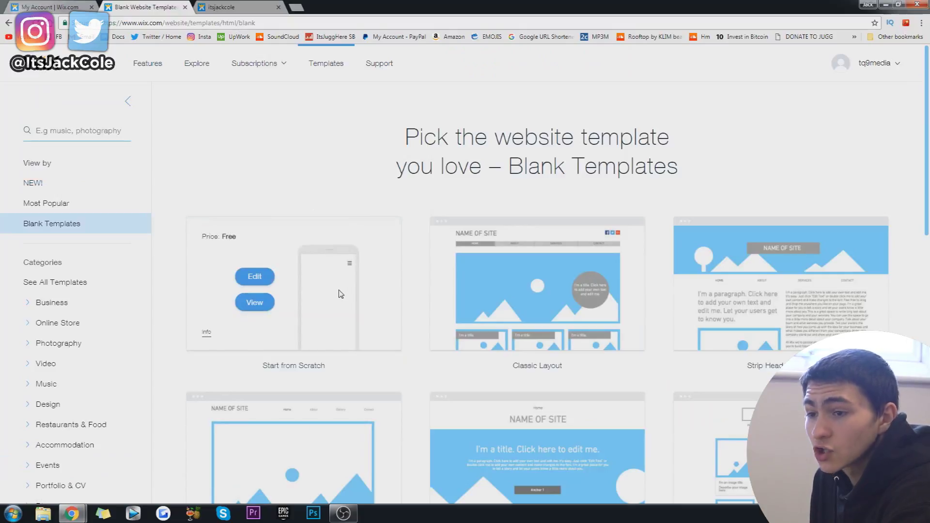
mouse_move(533, 293)
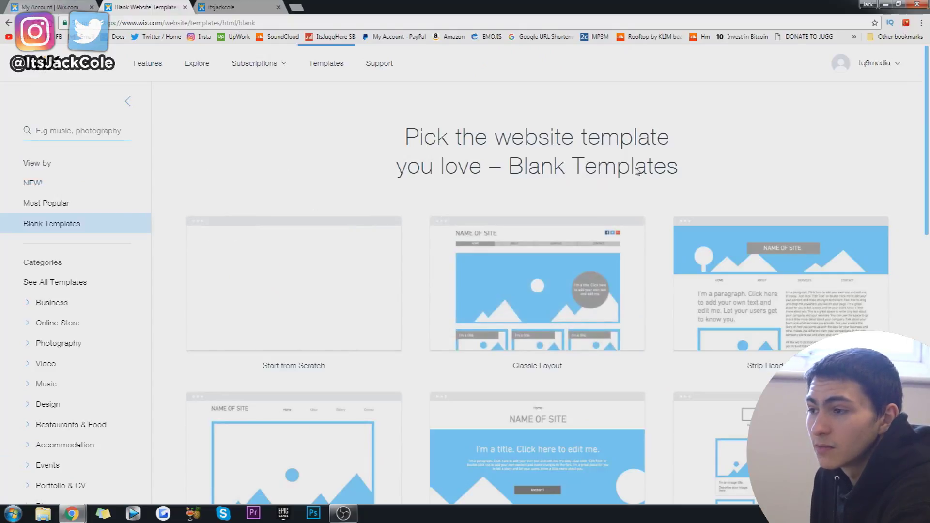
scroll(699, 145, "down", 2)
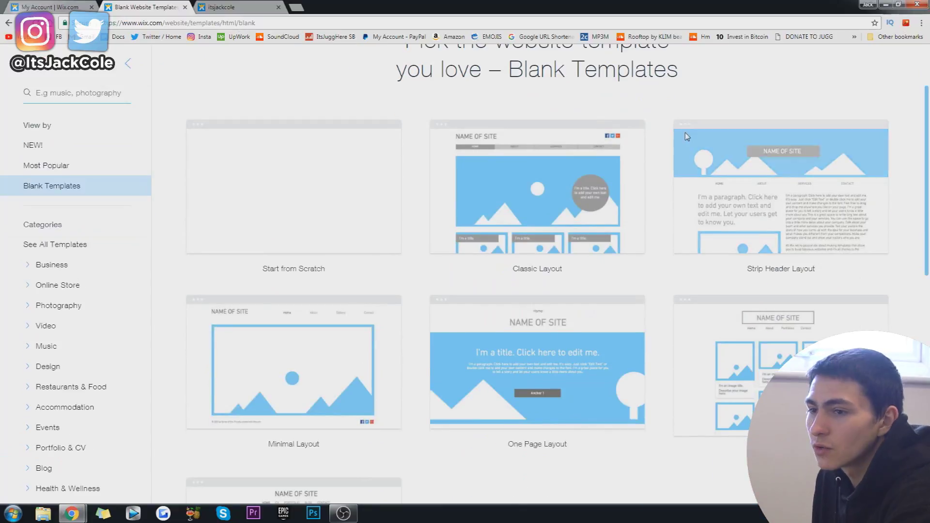
mouse_move(340, 174)
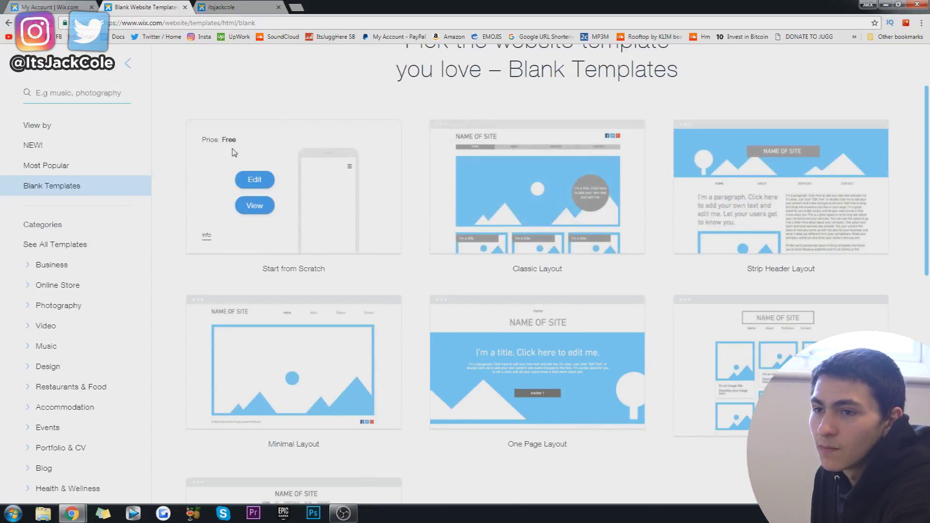
left_click(262, 187)
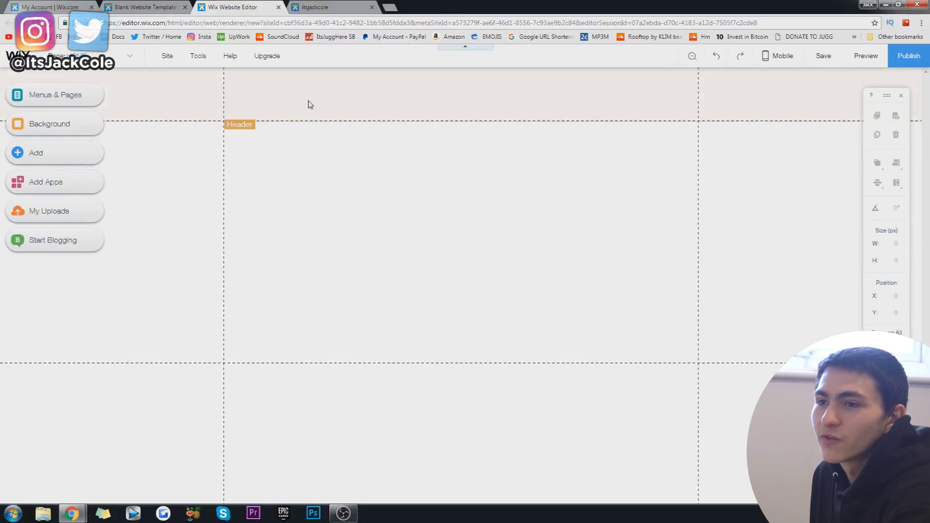
Increase the blank page section's height from 500 to 623 px.
left_click(349, 99)
left_click(429, 174)
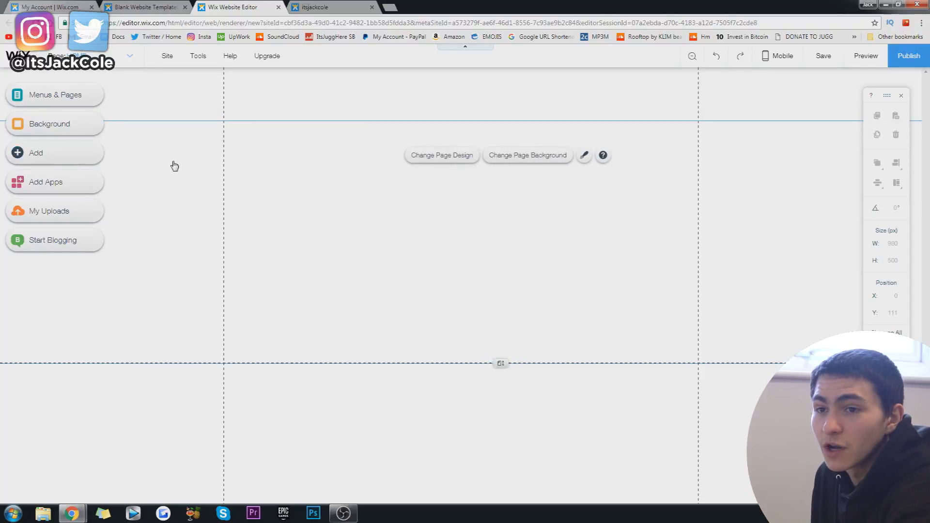
left_click(388, 208)
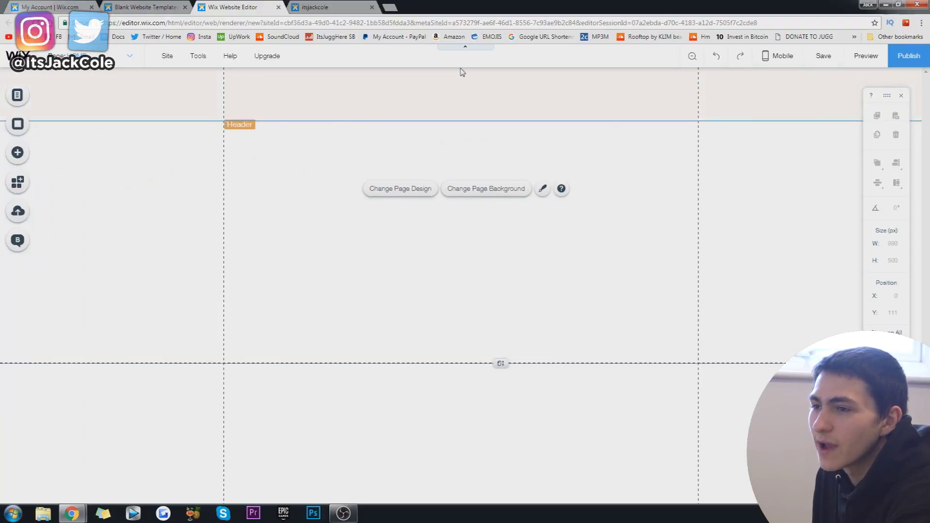
left_click(408, 271)
left_click(153, 377)
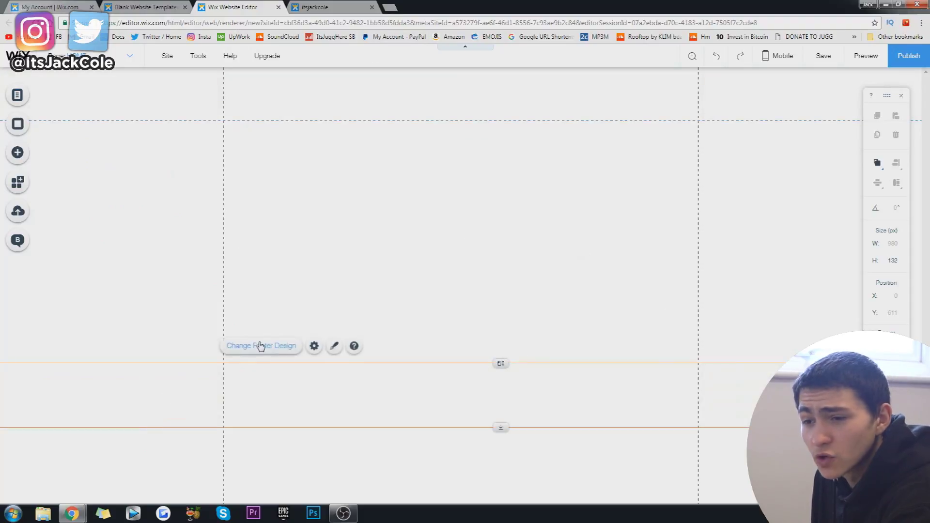
left_click(327, 359)
left_click_drag(499, 363, 495, 421)
Load tq9tv in a new tab to review the TQ9 showreel, then go back to the editor.
left_click(342, 5)
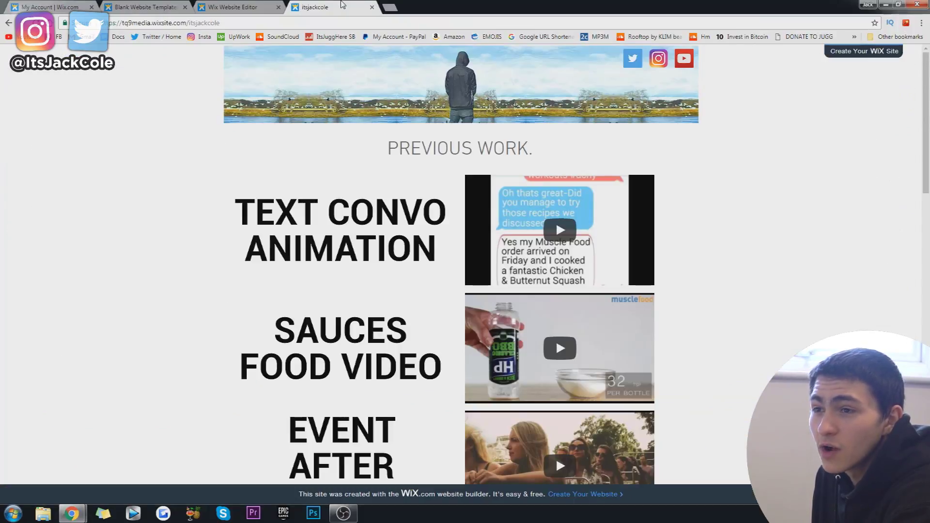
left_click(395, 6)
type("tq9tv.com")
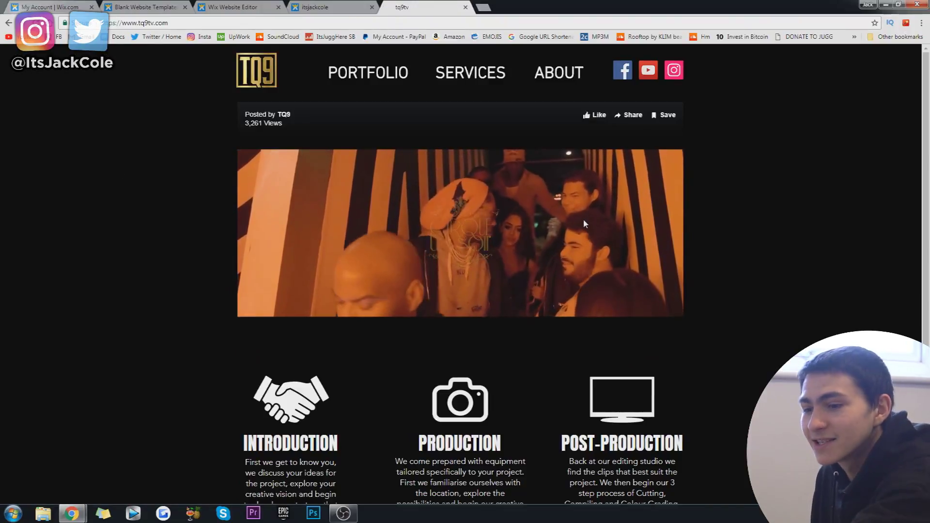
scroll(583, 226, "down", 1)
scroll(495, 202, "up", 1)
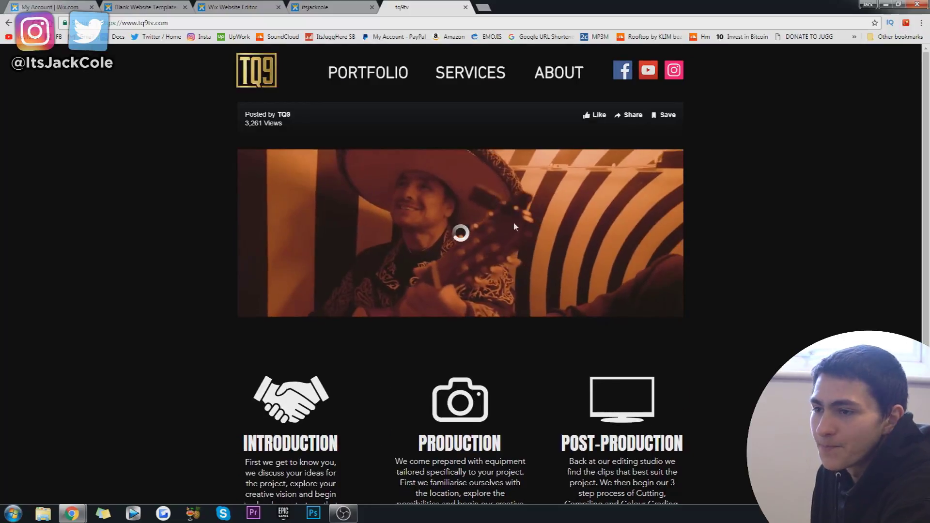
left_click(315, 7)
key("ctrl+shift+Tab")
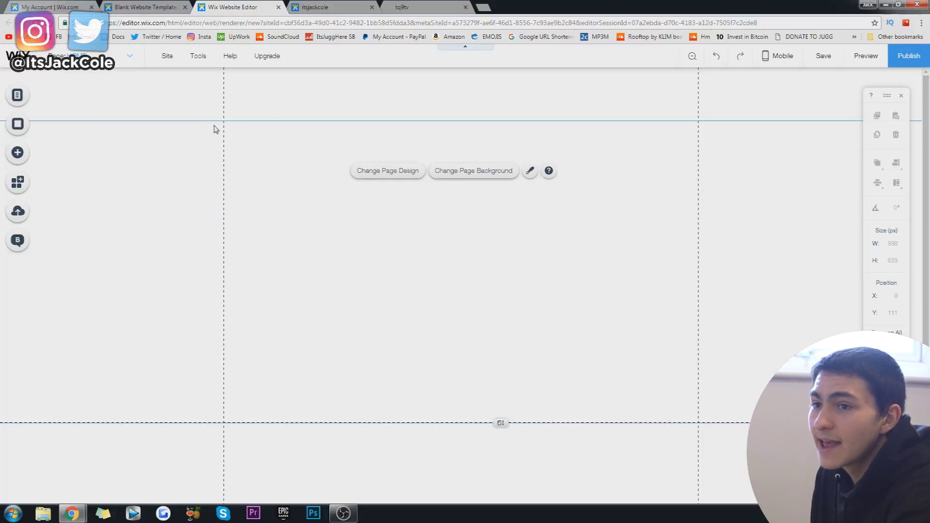
Add a 980 × 489 px video player at Y 111 under the header and open its Video Settings.
left_click(29, 152)
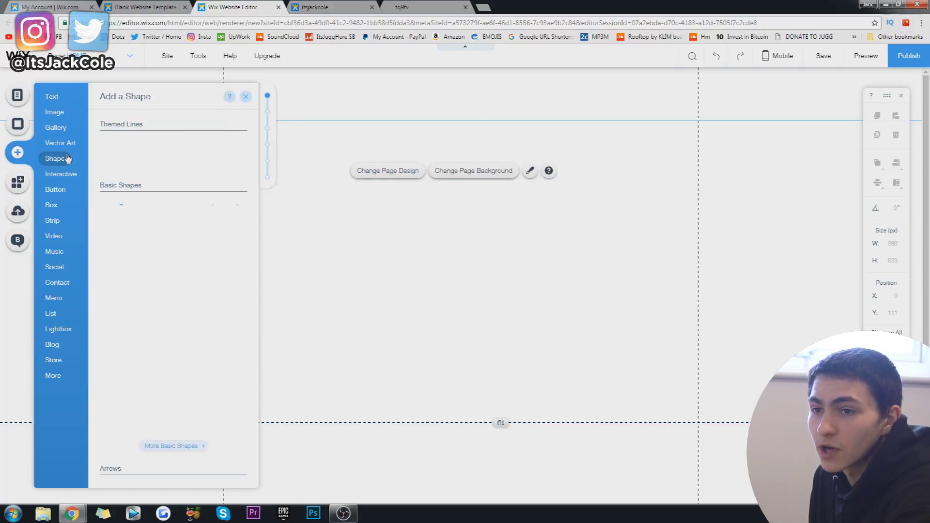
left_click(52, 234)
left_click(115, 157)
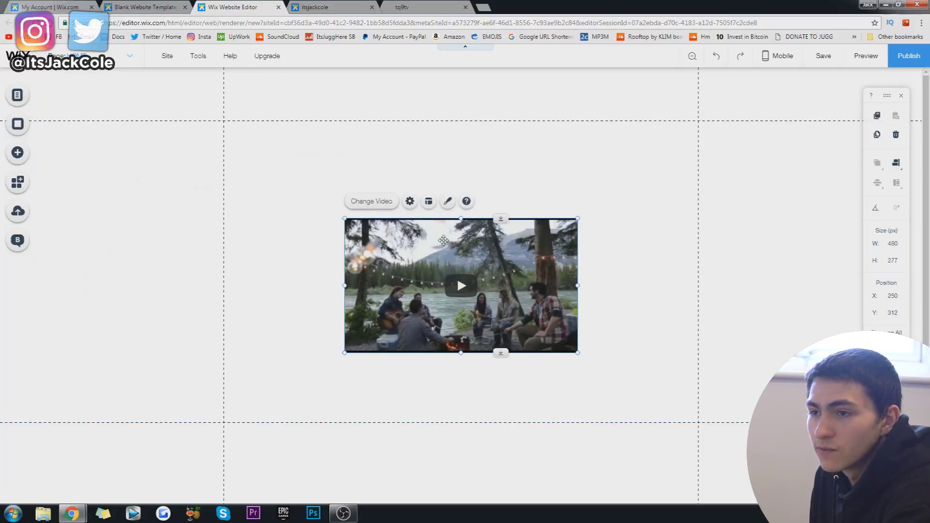
left_click_drag(437, 254, 317, 166)
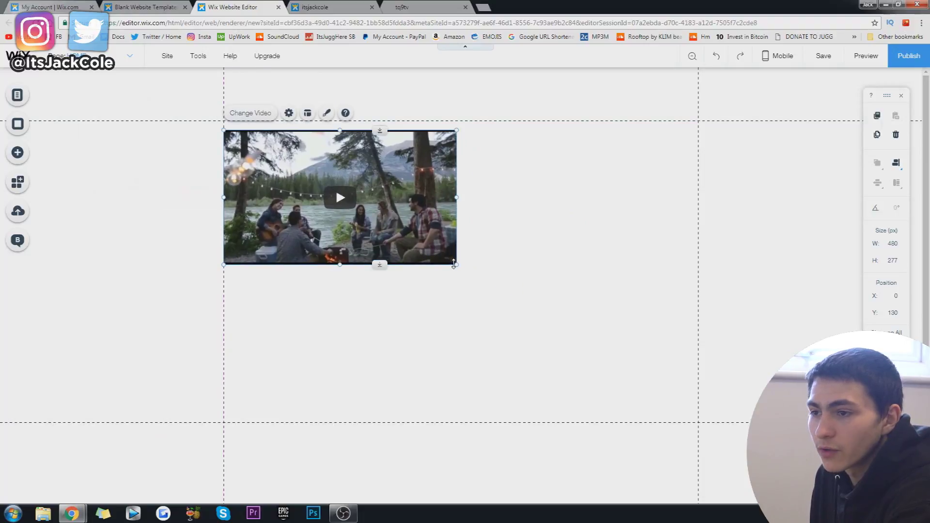
left_click_drag(456, 264, 701, 366)
left_click_drag(611, 217, 611, 208)
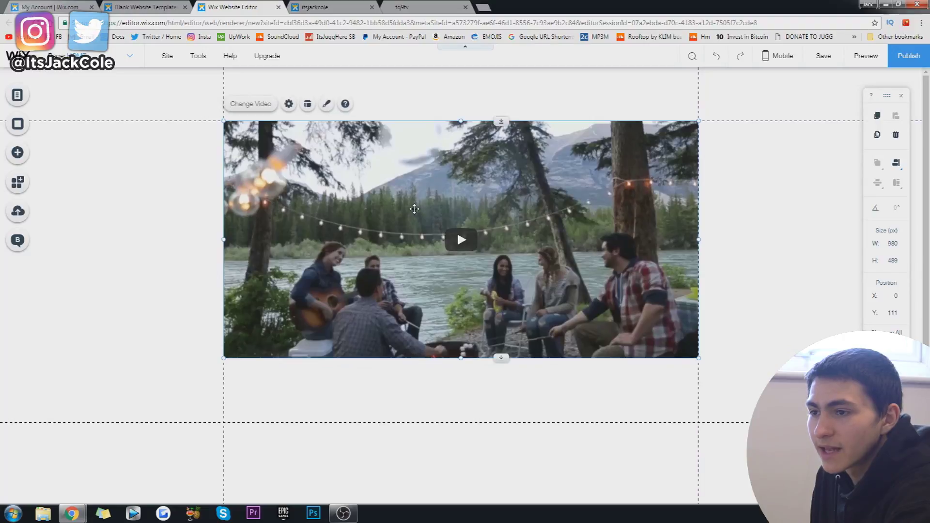
left_click(288, 104)
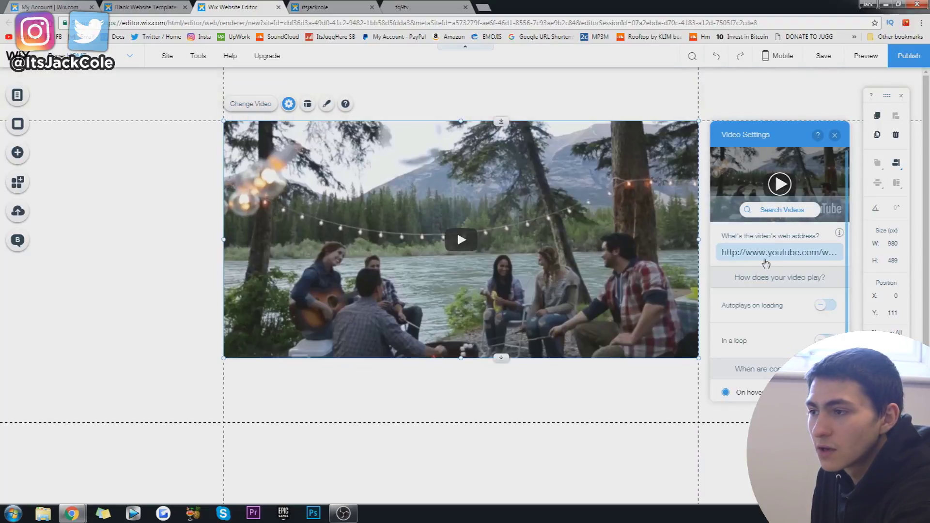
Search YouTube for 'tq9tv' in a new browser tab.
left_click(518, 7)
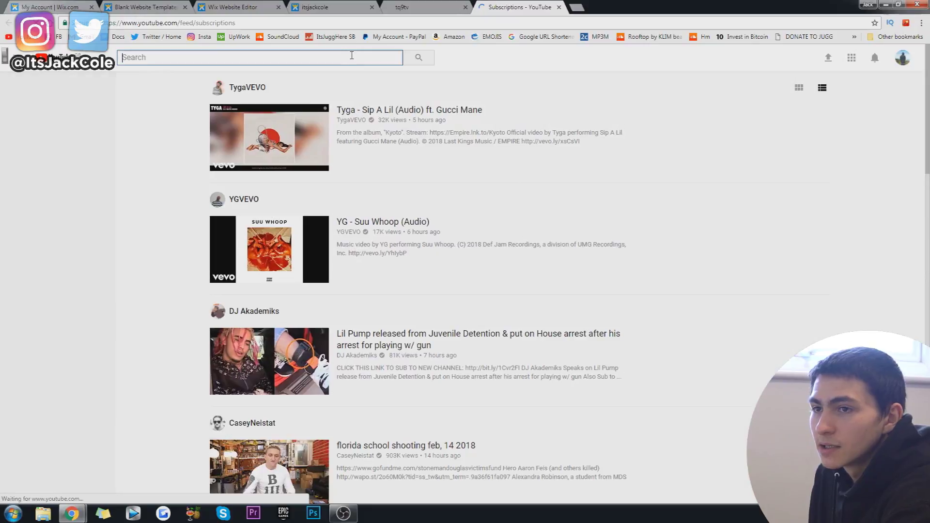
left_click(352, 55)
type("t")
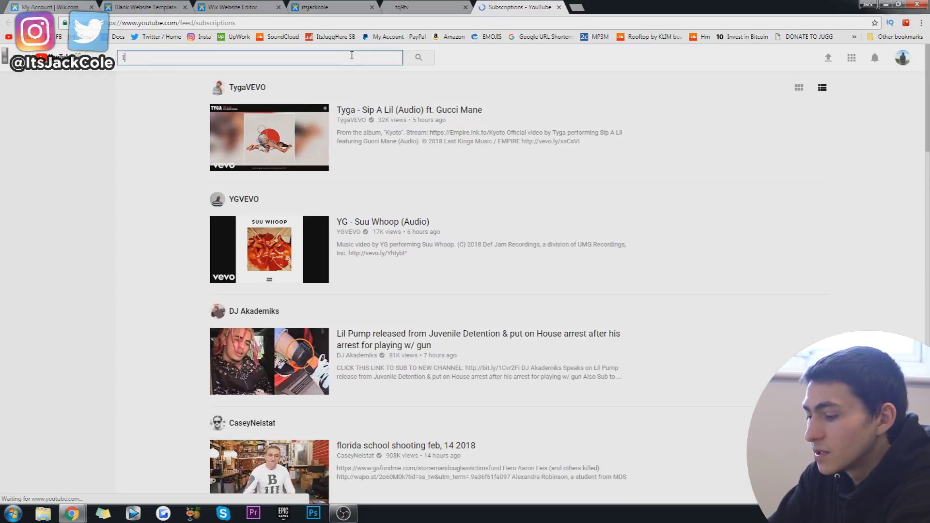
type("q9tv")
key("Return")
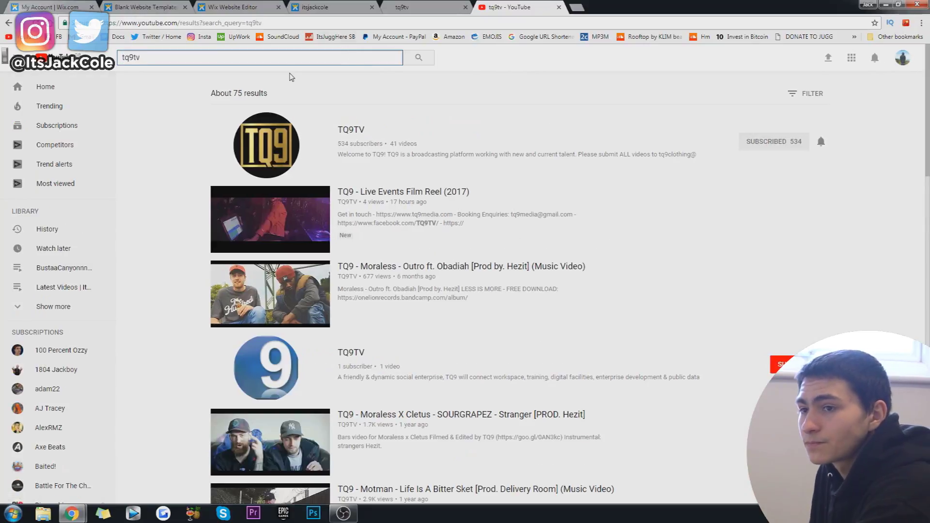
Copy the TQ9 Live Events Film Reel (2017) link, close YouTube and return to Wix.
right_click(272, 187)
left_click(300, 242)
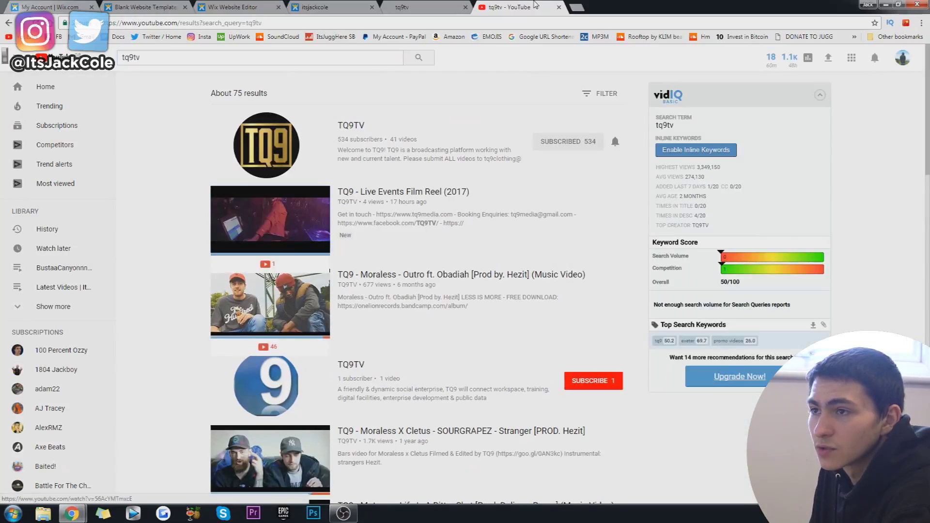
middle_click(535, 6)
left_click(323, 6)
left_click(233, 7)
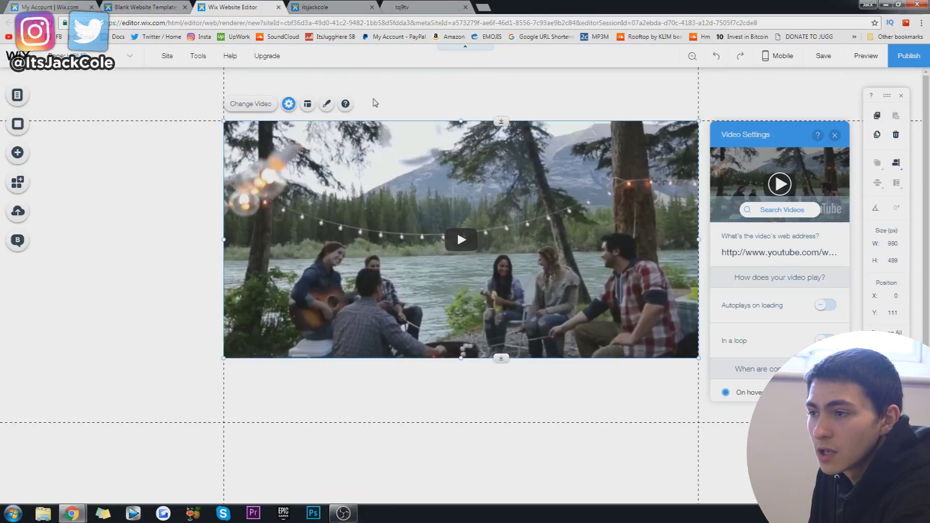
Apply the TQ9 film reel link to the video and reposition it under the header.
left_click(785, 287)
left_click(650, 401)
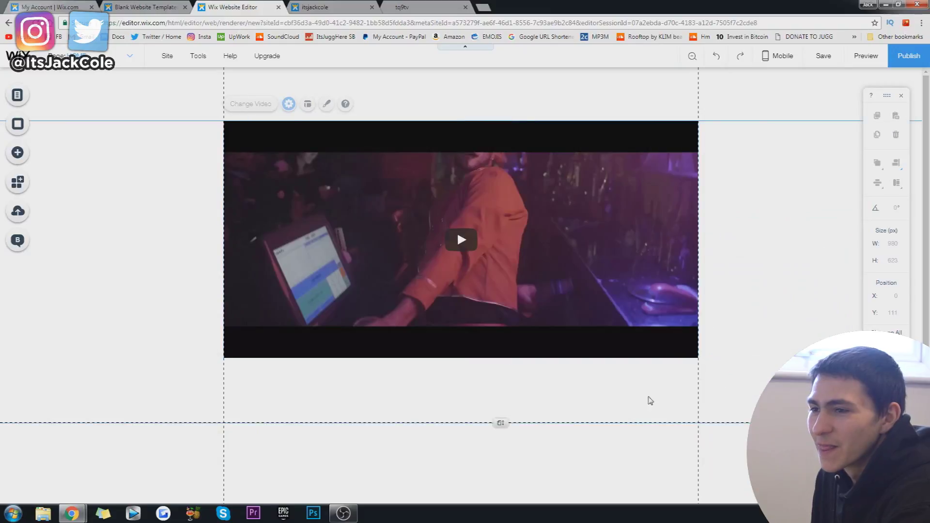
left_click(505, 212)
left_click_drag(505, 212, 515, 229)
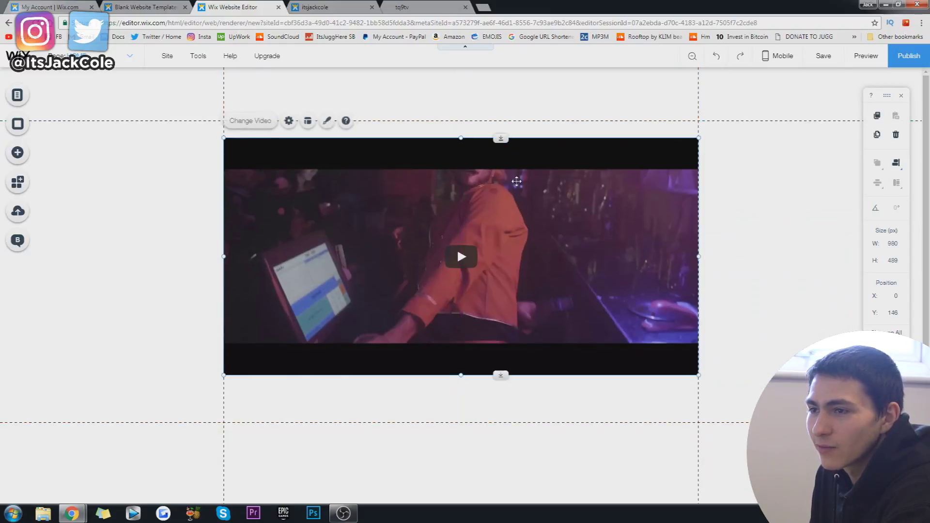
mouse_move(516, 181)
left_mouse_down()
mouse_move(516, 151)
mouse_move(516, 164)
left_mouse_up()
Turn on 'Autoplays on loading' for the video and preview the page.
double_click(572, 234)
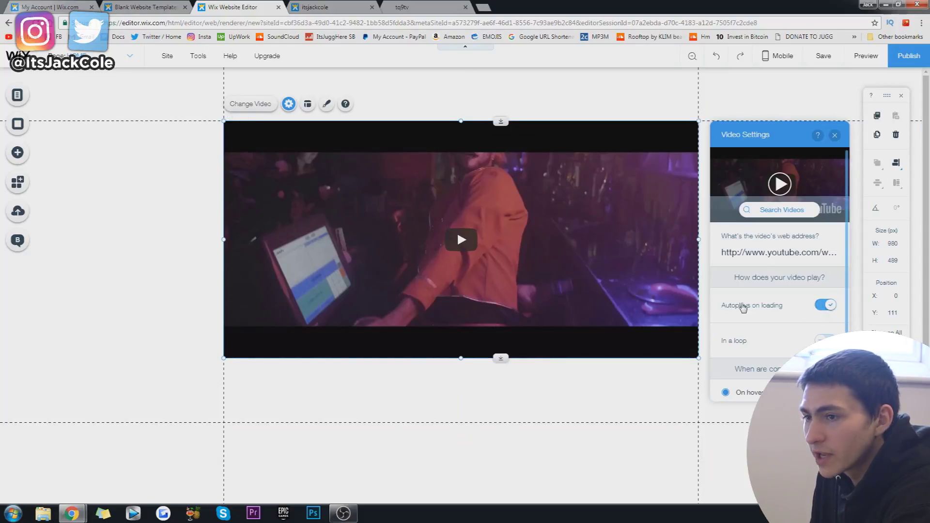
left_click(561, 407)
left_click(865, 56)
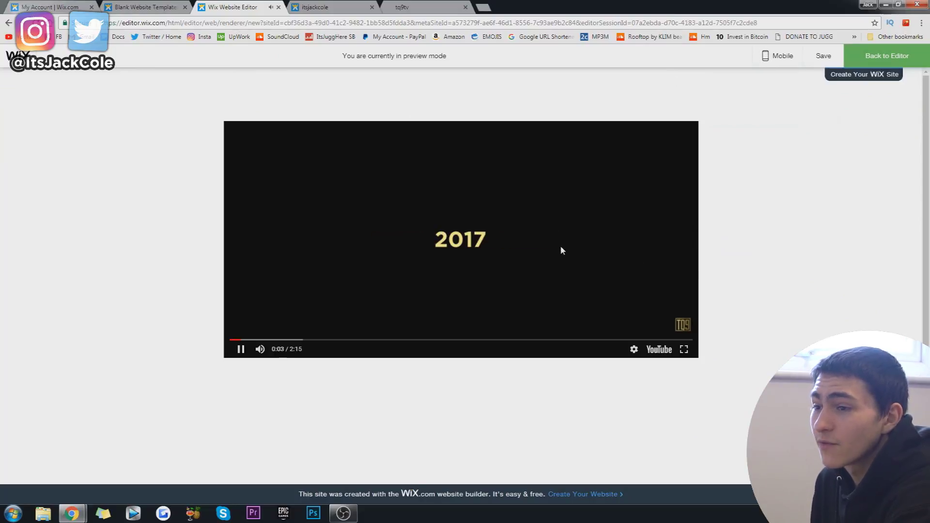
Pause the playing reel in the preview and go back to the editor.
left_click(634, 350)
left_click(515, 200)
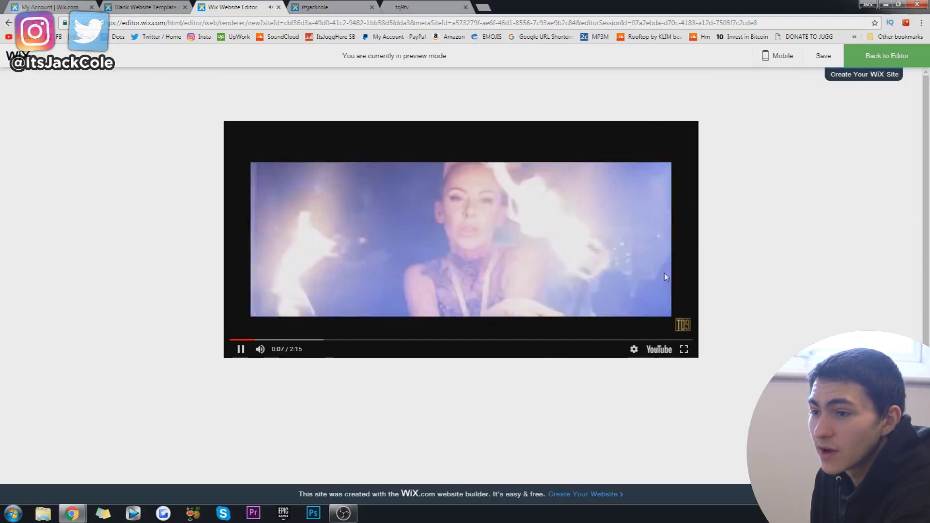
left_click(590, 245)
left_click(853, 60)
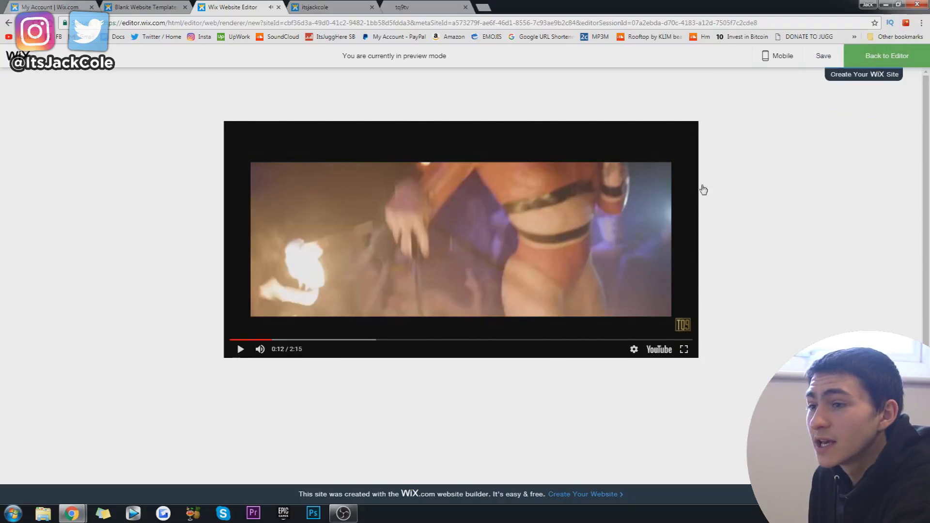
Stretch the page's bottom edge down to about 735 px height.
left_click(744, 143)
left_click(484, 104)
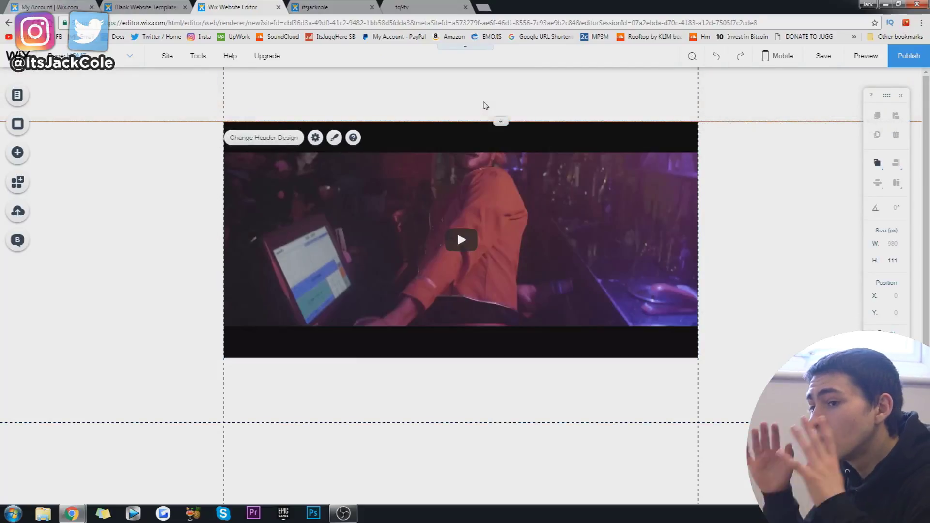
left_click(199, 249)
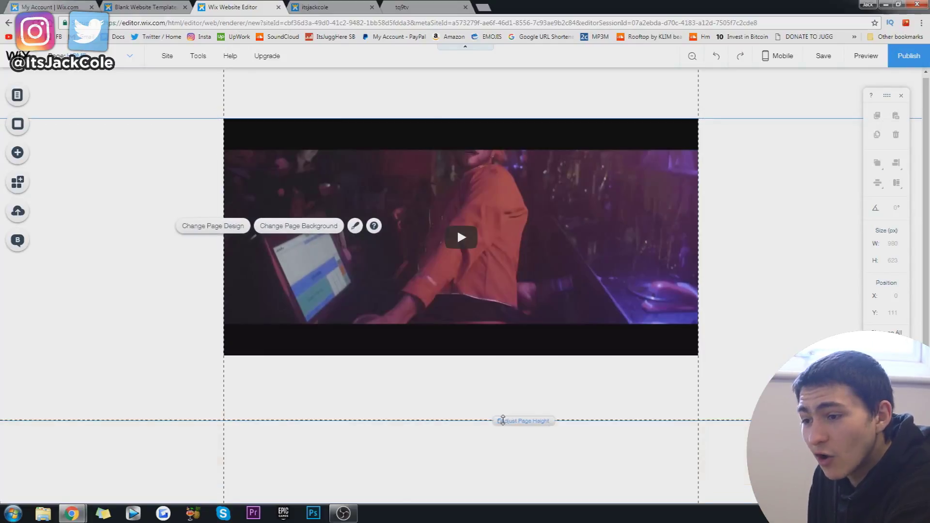
left_click_drag(501, 425, 502, 475)
scroll(478, 399, "down", 1)
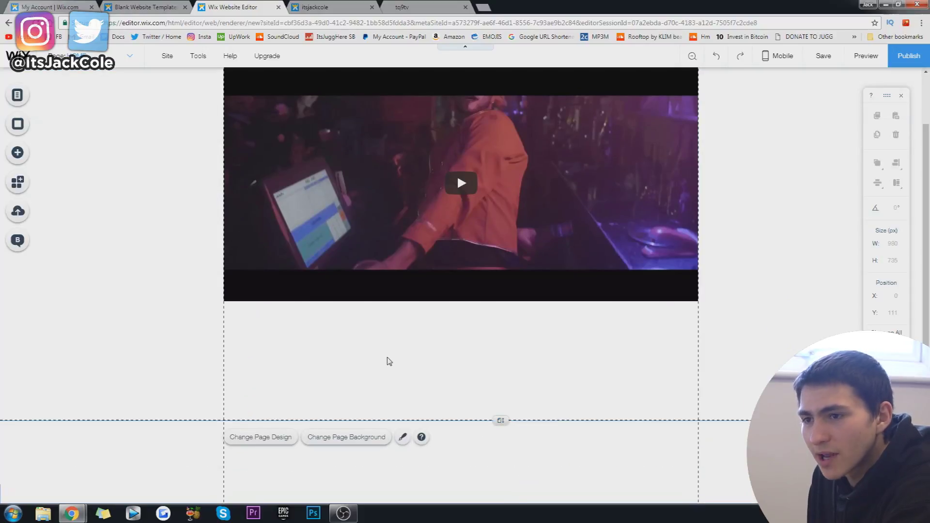
scroll(389, 362, "up", 1)
left_click(370, 82)
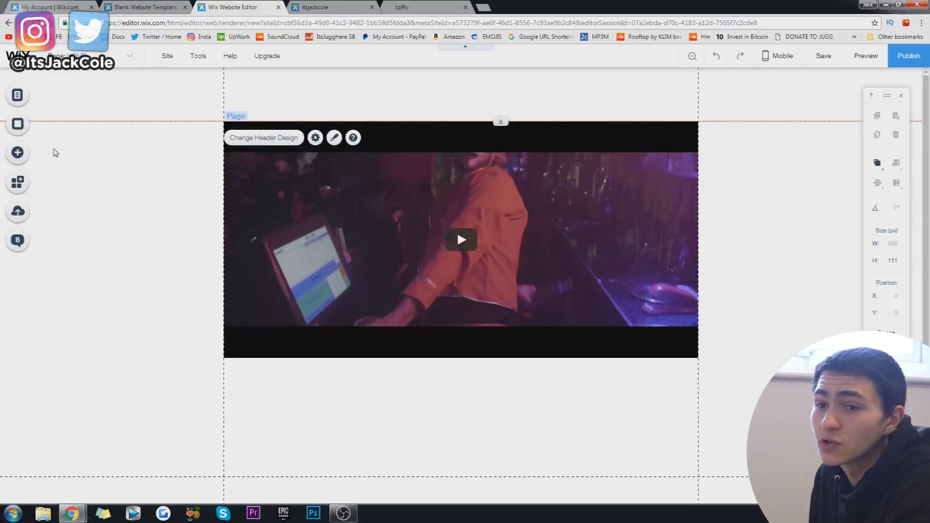
Add an all-caps title reading 'PORTFOLIO SAMPLE GANG'.
left_click(18, 158)
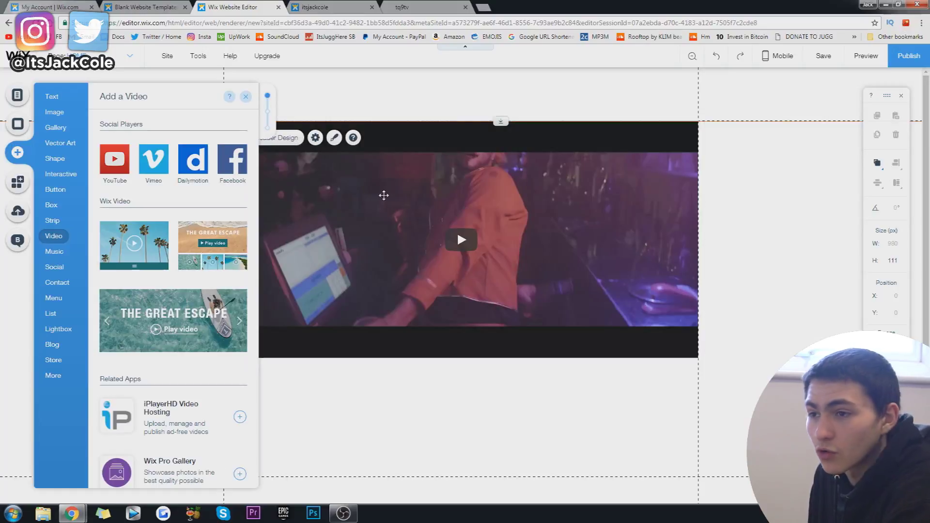
mouse_move(54, 98)
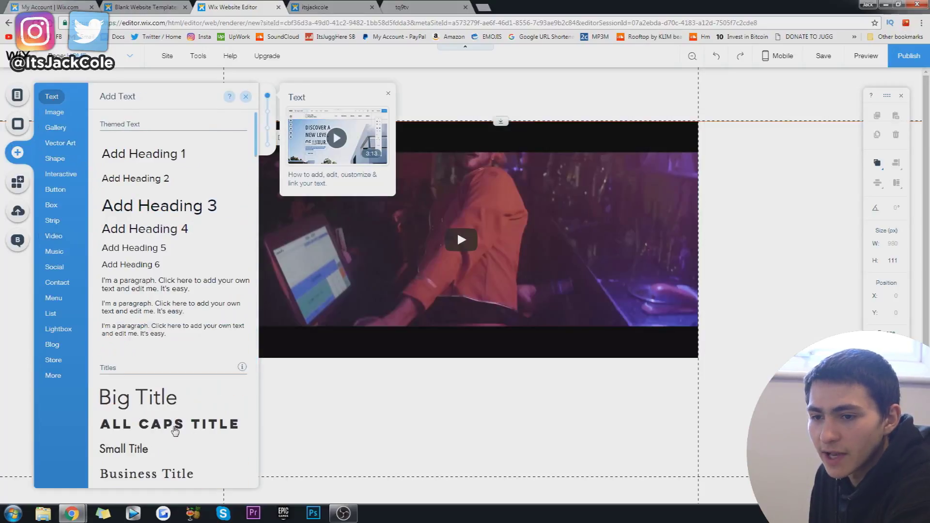
left_click(174, 431)
double_click(469, 287)
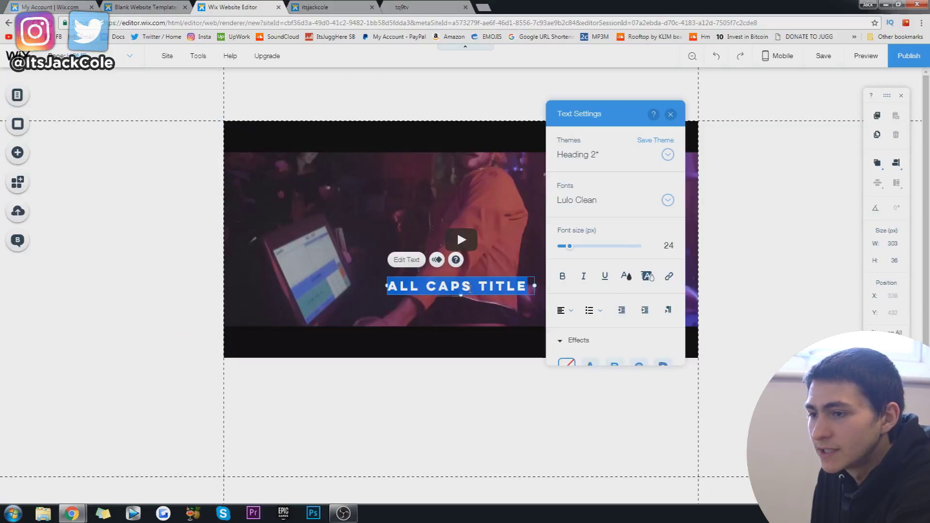
type("PORTFOLIO SA")
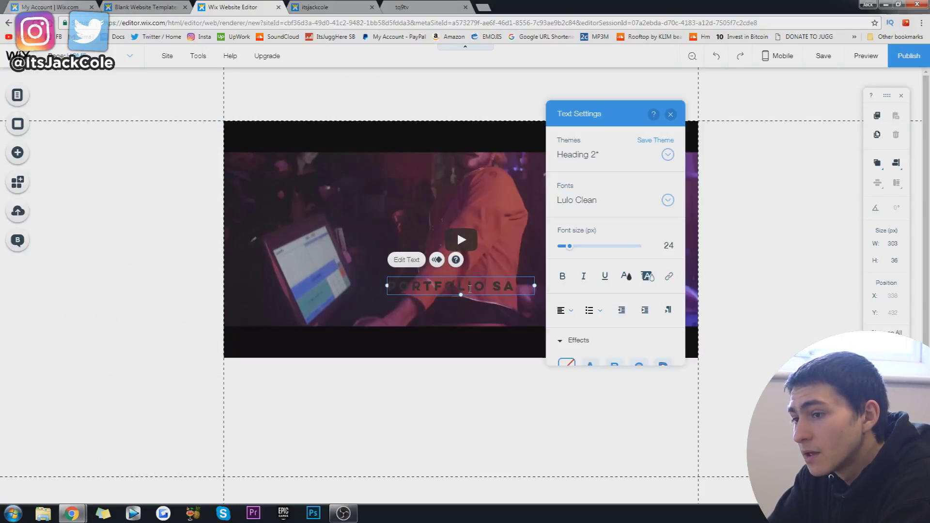
key("Return")
type("SAMPLE GANG")
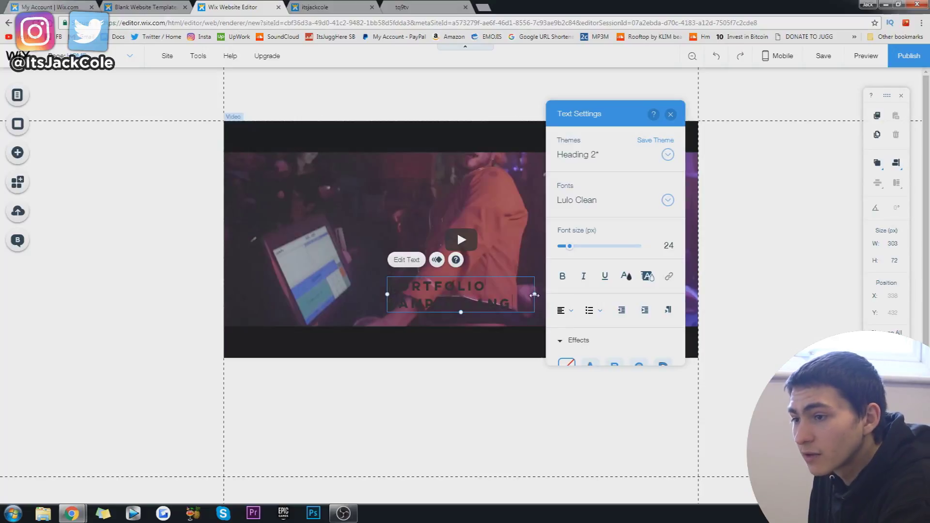
Widen the title, move it into the header and centre it above the video.
left_click_drag(535, 294, 541, 294)
left_click_drag(640, 297, 640, 296)
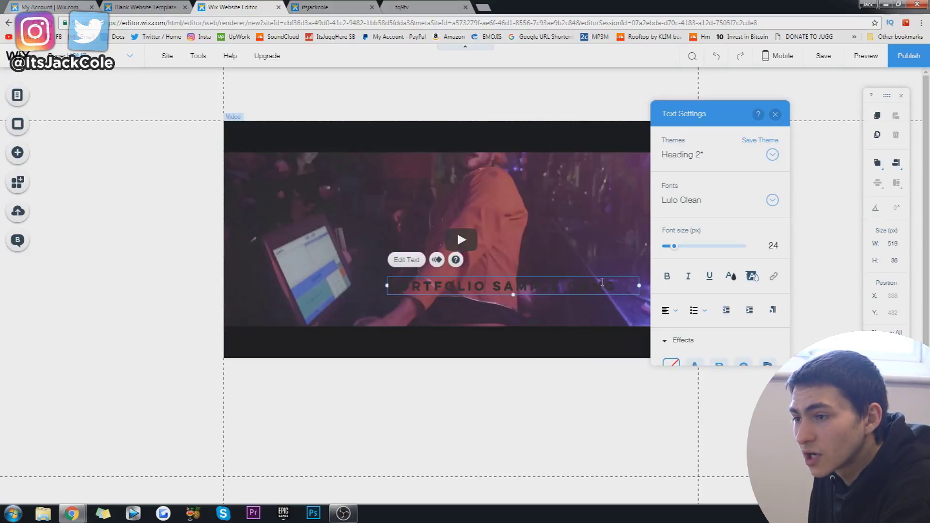
left_click(621, 339)
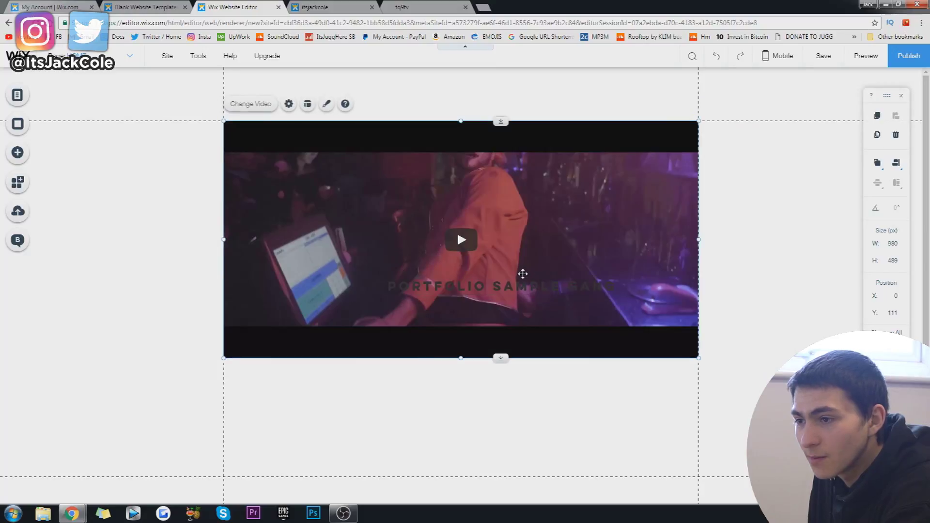
left_click_drag(520, 291, 468, 102)
left_click(593, 95)
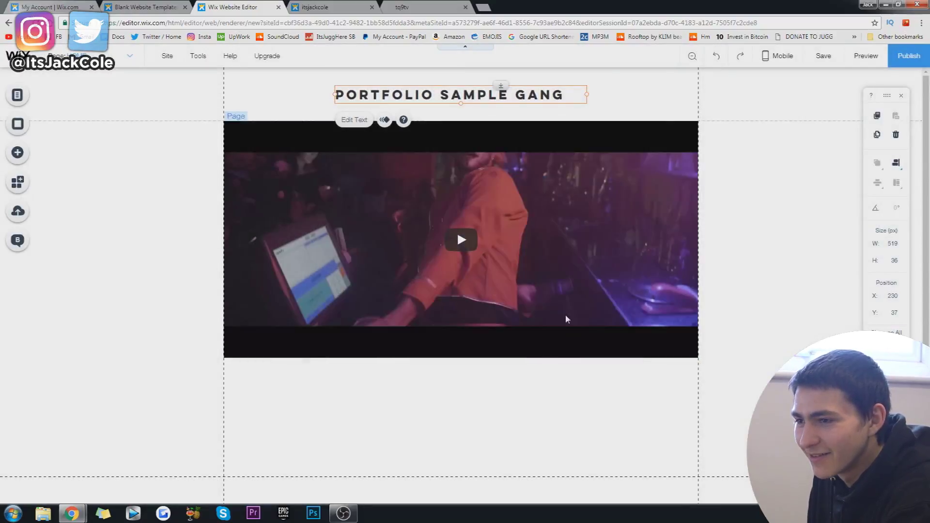
left_click_drag(586, 96, 566, 100)
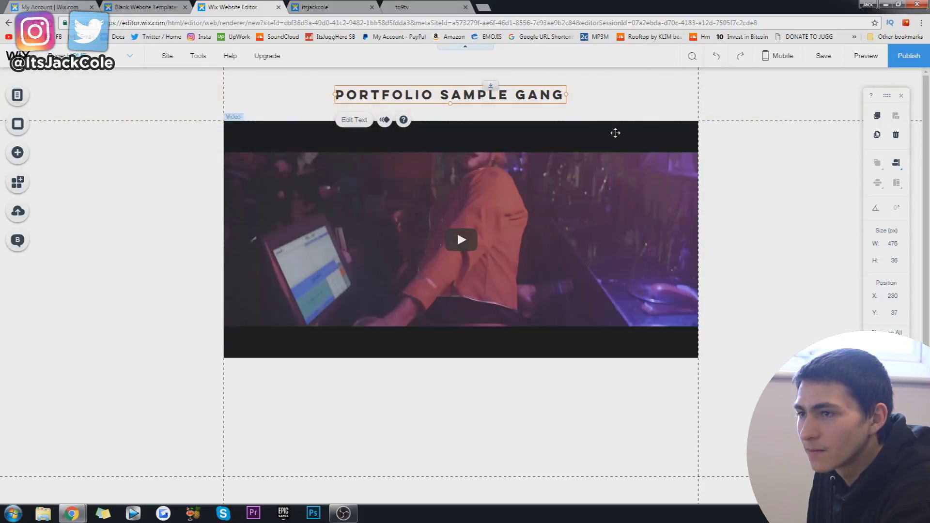
left_click(614, 131)
left_click_drag(491, 95, 502, 97)
Add a YouTube video player and place it below the showreel.
left_click(524, 401)
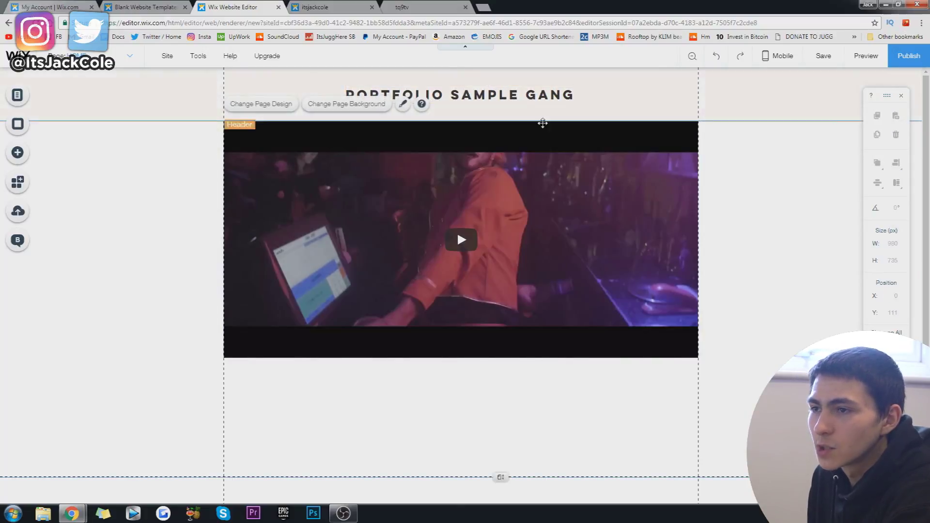
left_click(789, 314)
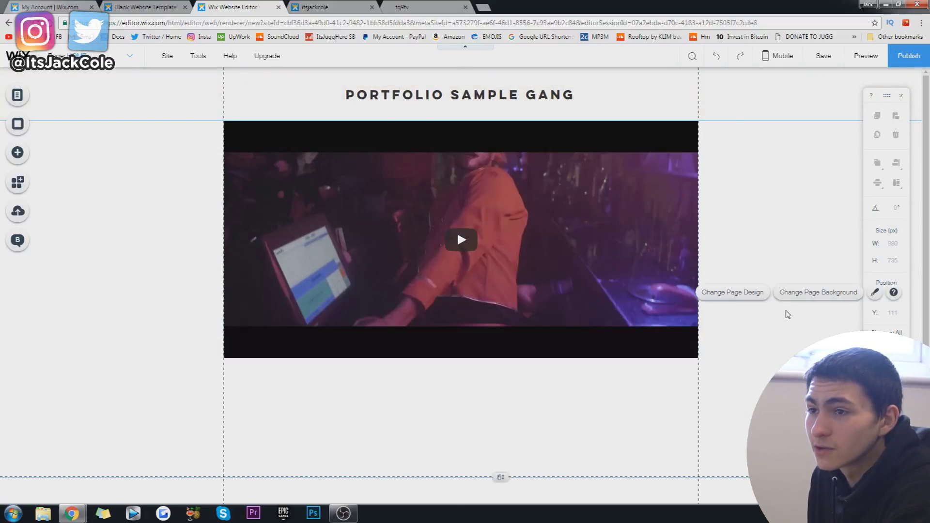
left_click(554, 241)
left_click(534, 421)
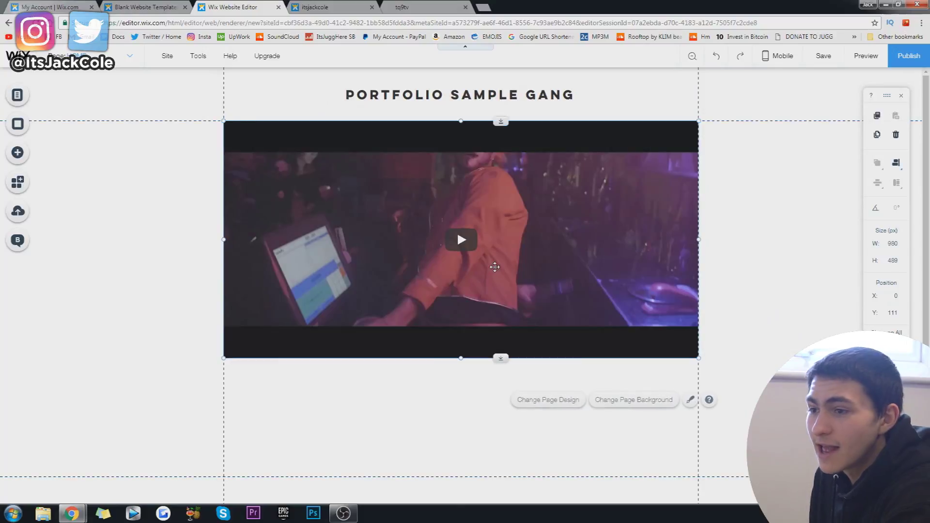
left_click(489, 226)
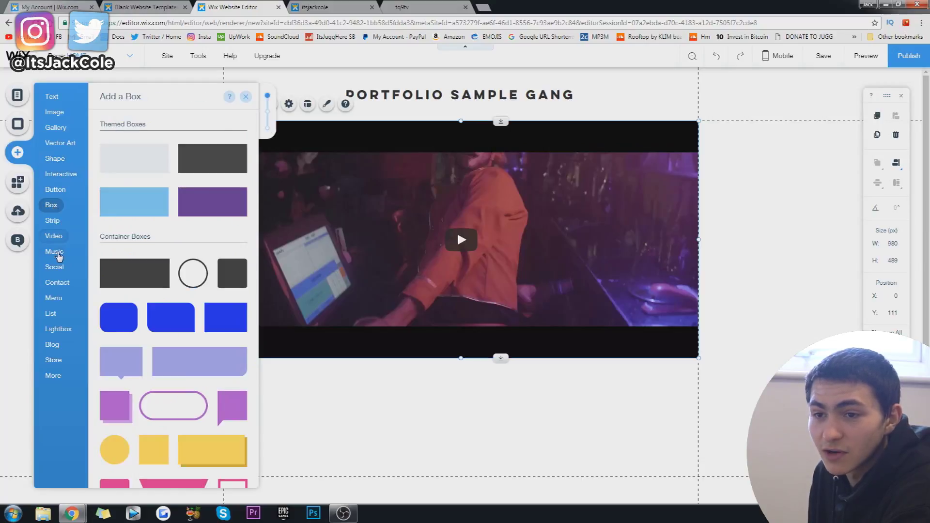
mouse_move(57, 244)
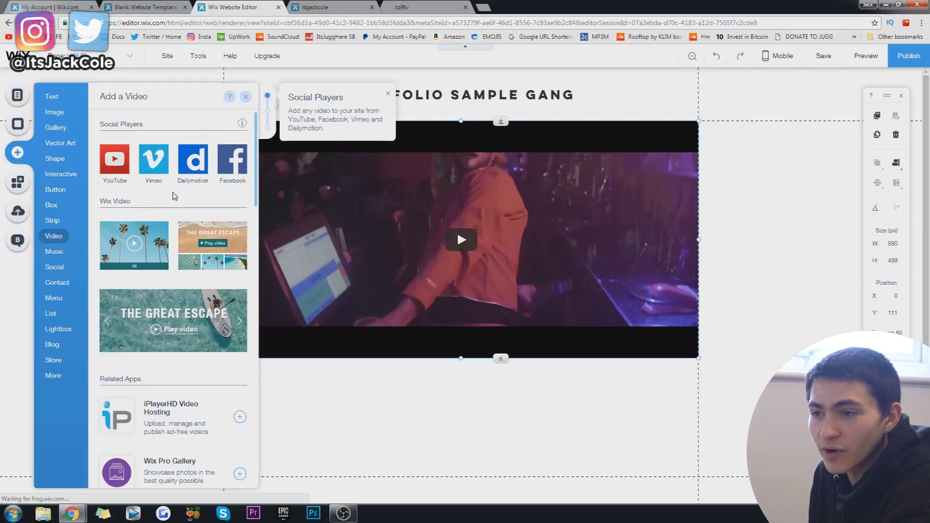
left_click(119, 166)
left_click_drag(510, 207, 395, 388)
Duplicate the player, set the copy beside it, and move both up under the showreel.
scroll(526, 401, "down", 1)
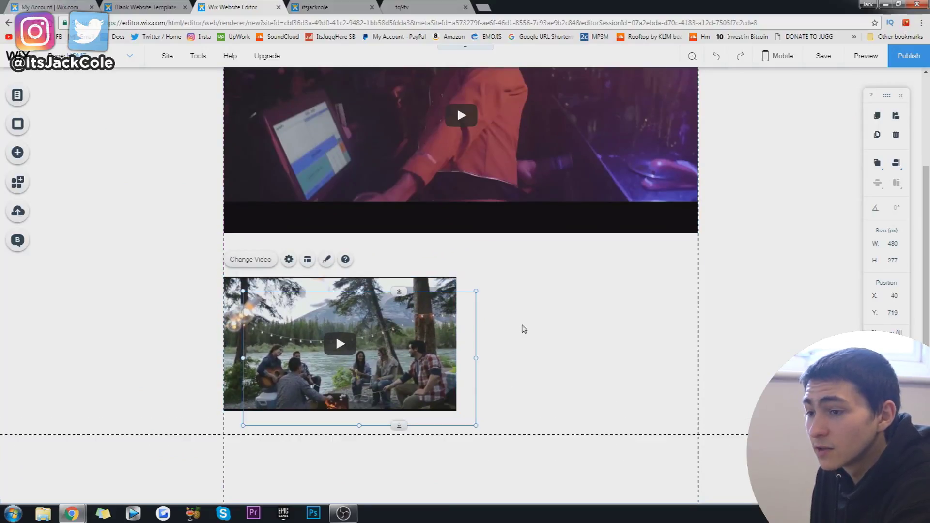
key("ctrl+d")
left_click_drag(359, 342, 582, 328)
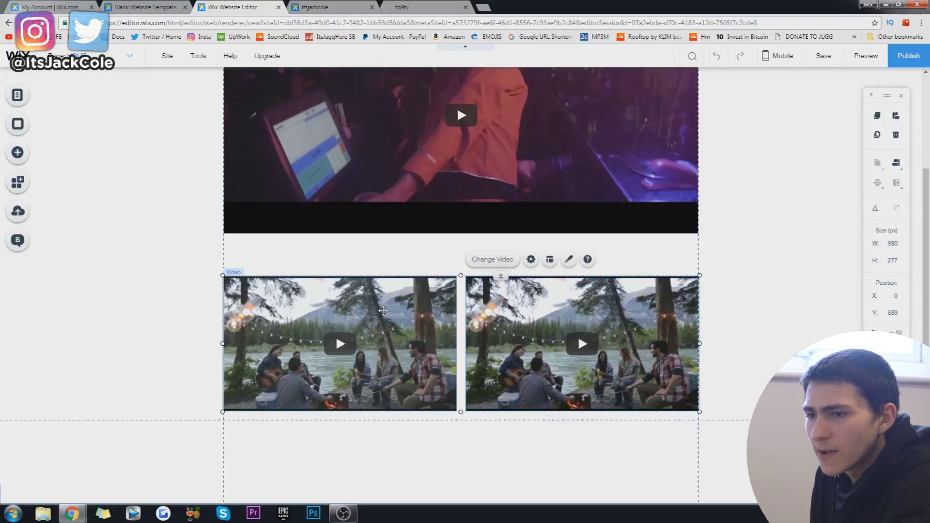
left_click(339, 334, "shift")
left_click_drag(533, 339, 544, 392)
scroll(512, 187, "up", 1)
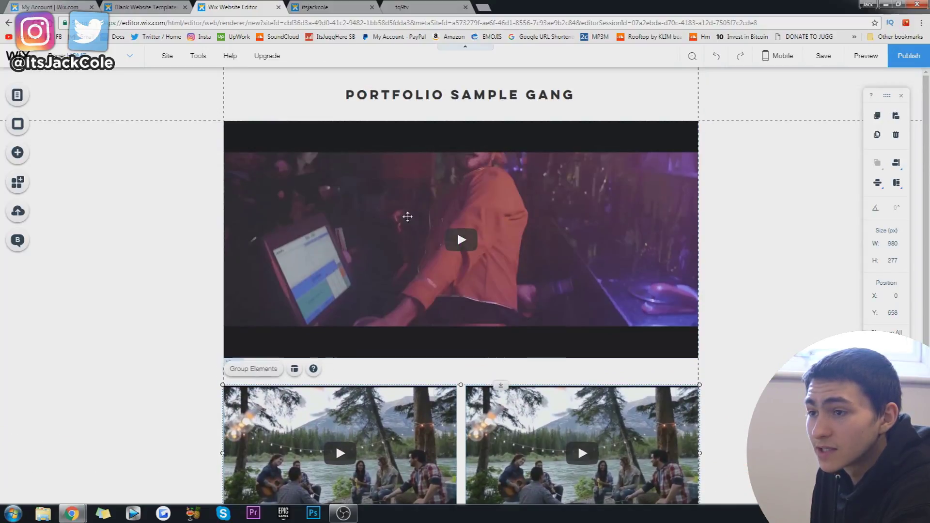
Copy the title below the showreel, retype it as 'PREVIOUS WORK' and centre it over the players.
left_click(486, 97)
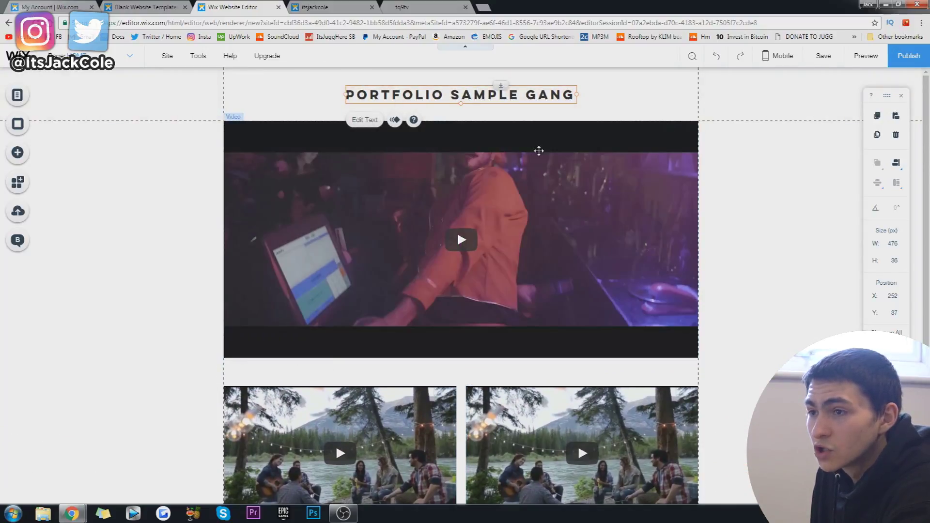
left_click_drag(504, 94, 508, 374)
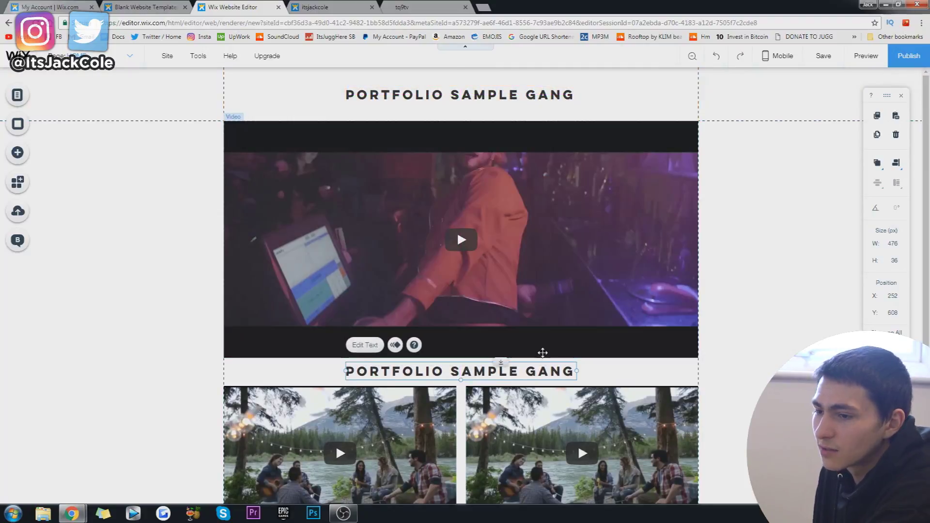
double_click(487, 372)
type("PREVIOUS WORK")
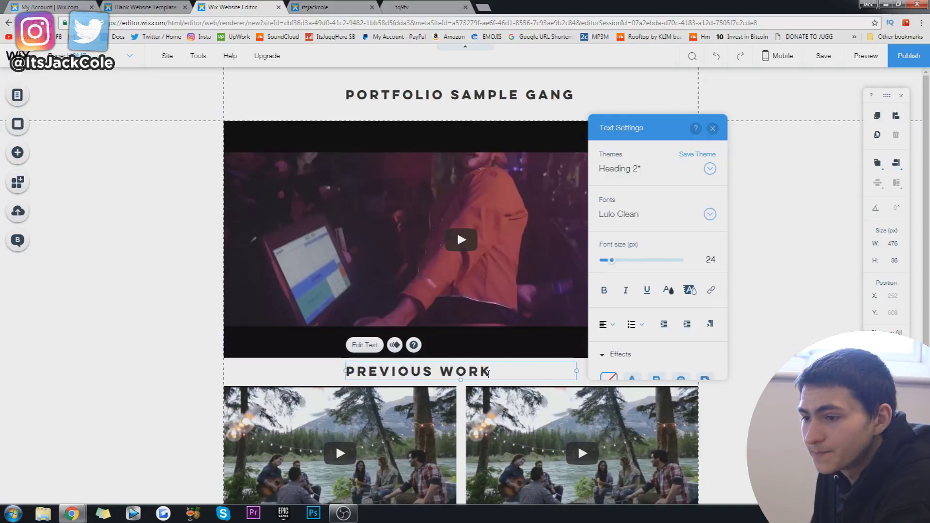
left_click(487, 394)
left_click(478, 377)
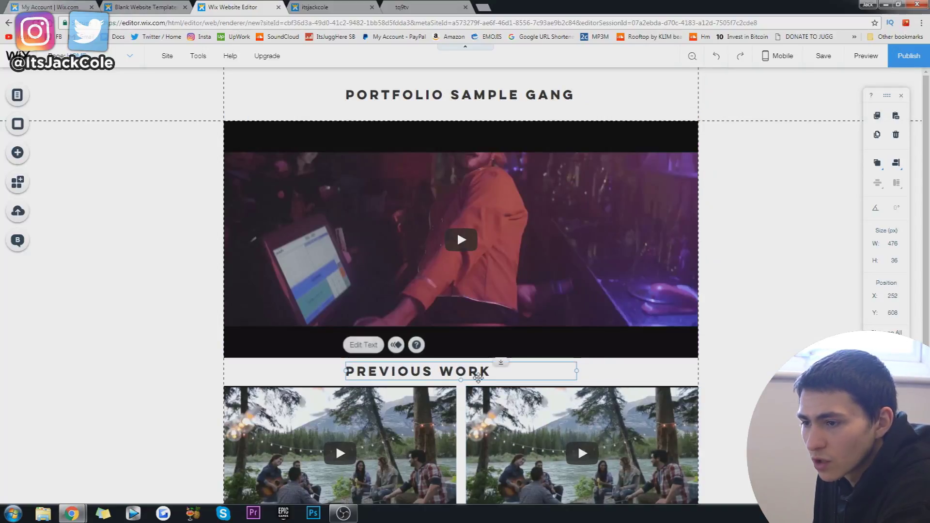
left_click_drag(478, 377, 515, 375)
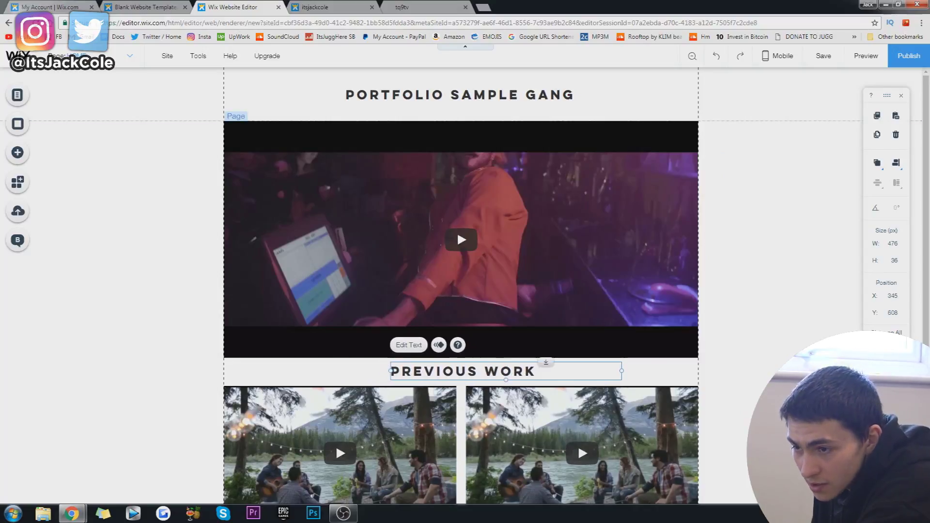
left_click(766, 338)
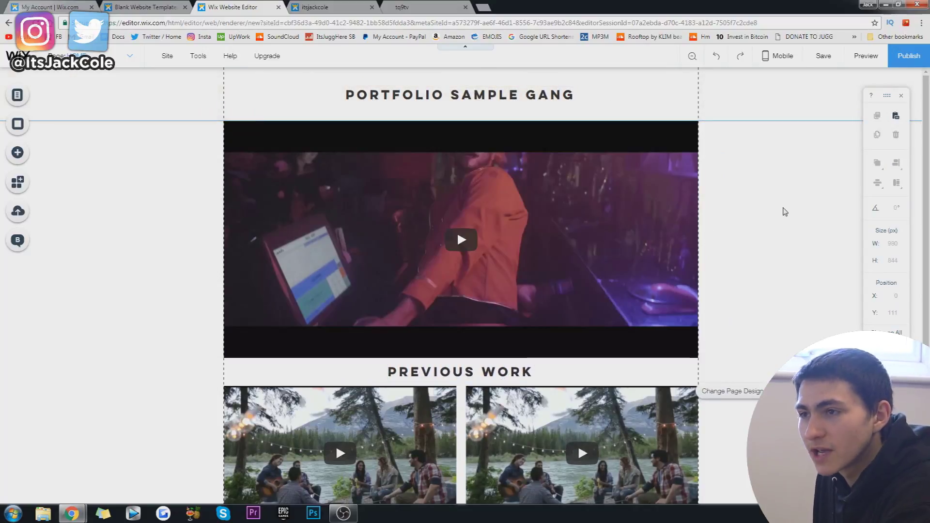
scroll(505, 368, "down", 2)
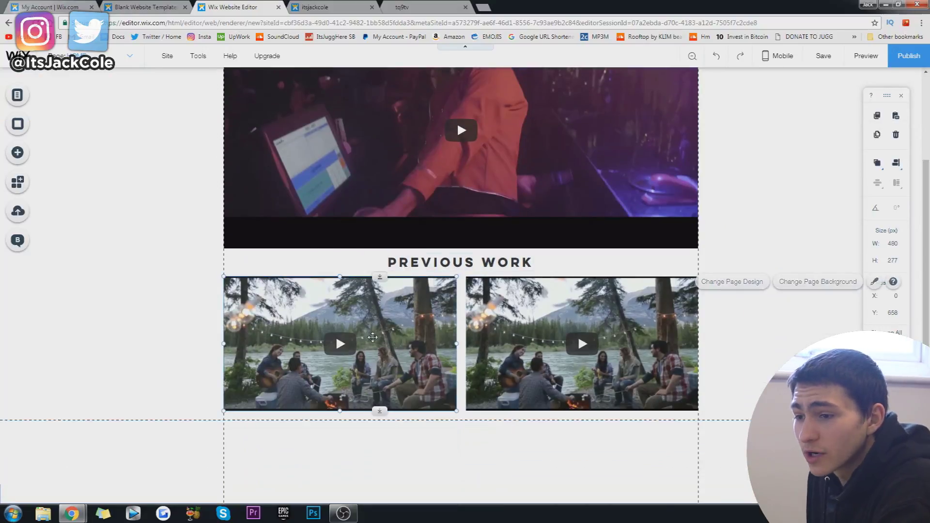
Duplicate the pair of players twice with Ctrl+D, stacking three rows of two video boxes.
left_click(368, 349)
left_click(521, 353, "shift")
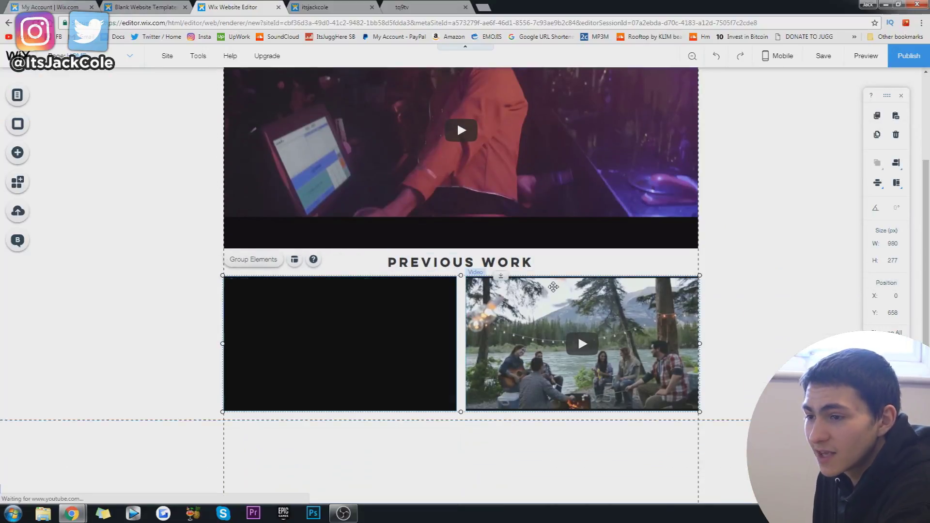
key("ctrl+d")
left_click_drag(558, 321, 558, 427)
scroll(558, 426, "down", 3)
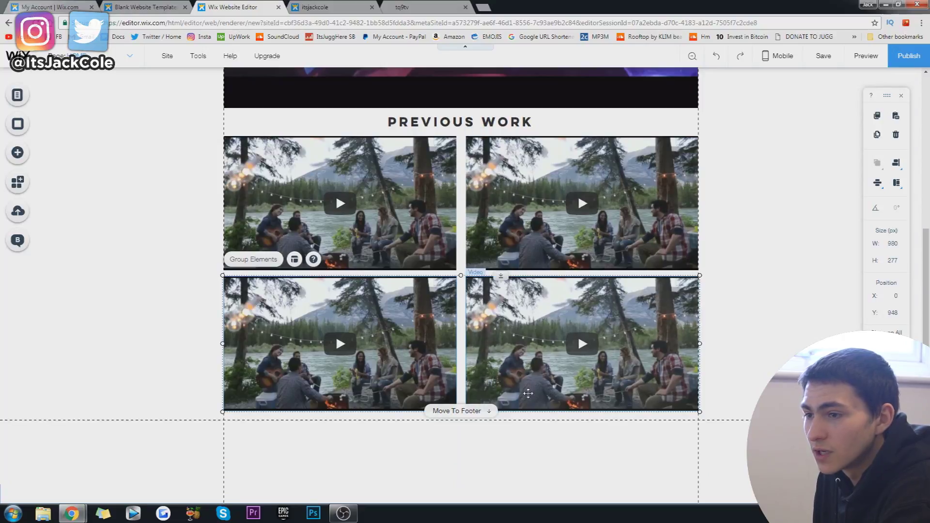
key("ctrl+d")
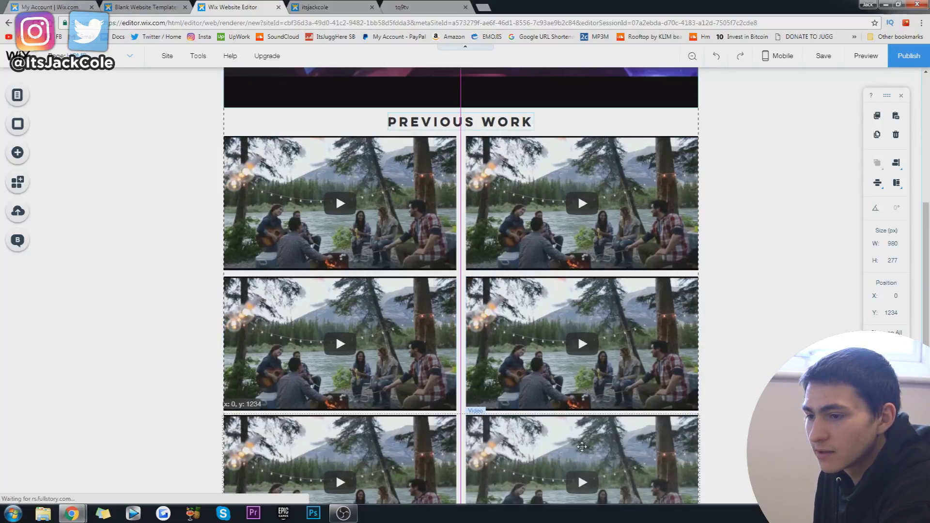
key("Up")
key("Up")
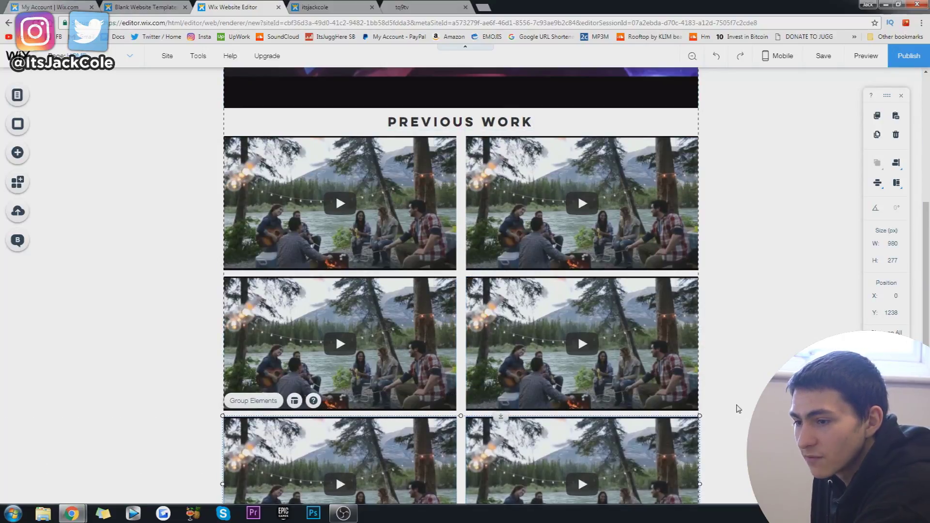
left_click(751, 400)
scroll(392, 262, "up", 5)
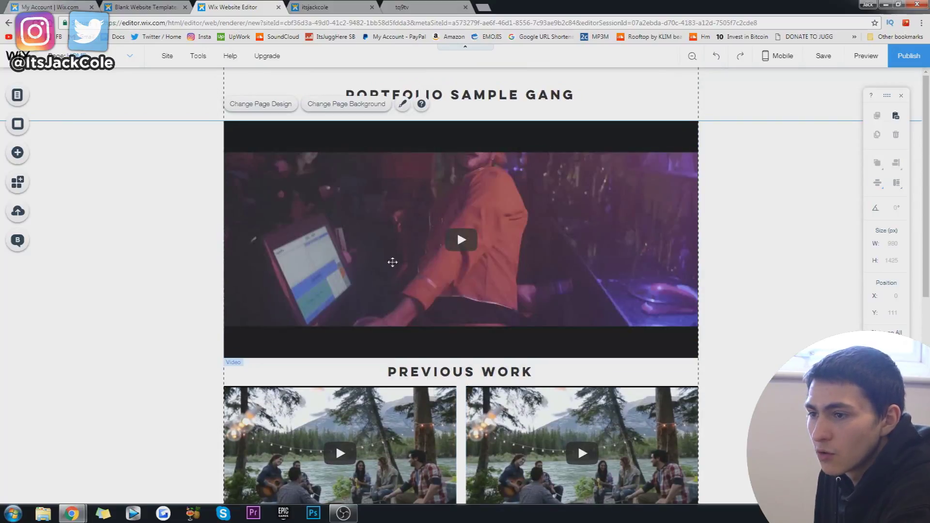
scroll(639, 397, "down", 7)
scroll(577, 335, "up", 6)
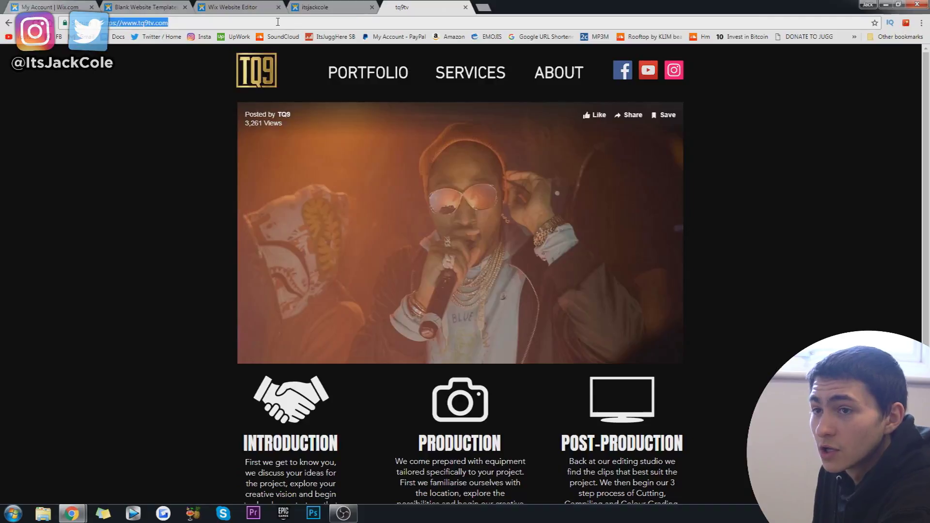
On the TQ9 site, open the Portfolio gallery and play the Drama ParkLane Halloween video.
type("TQ9MEDI")
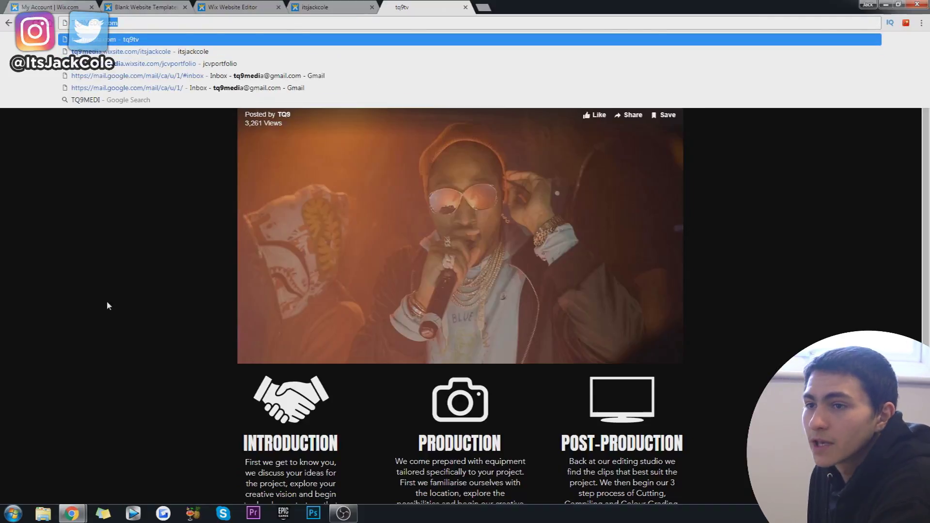
key("Return")
left_click(353, 74)
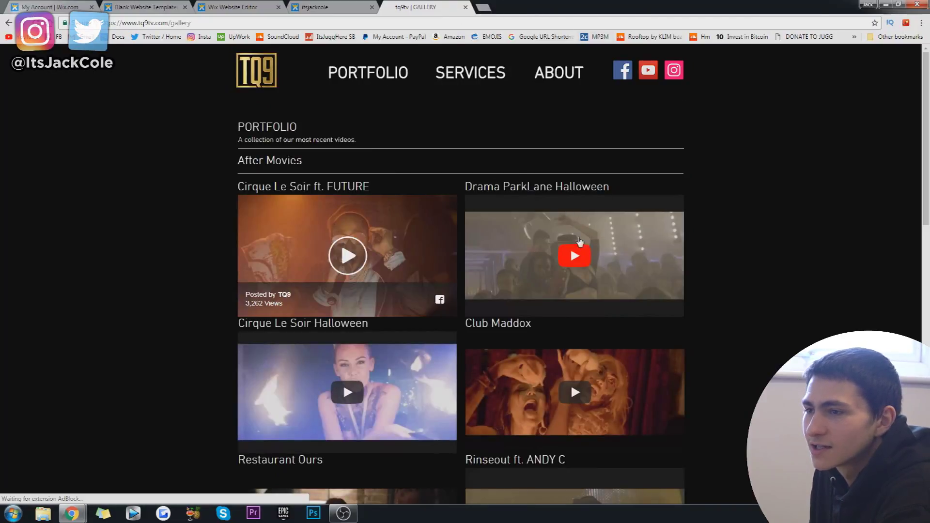
left_click(607, 270)
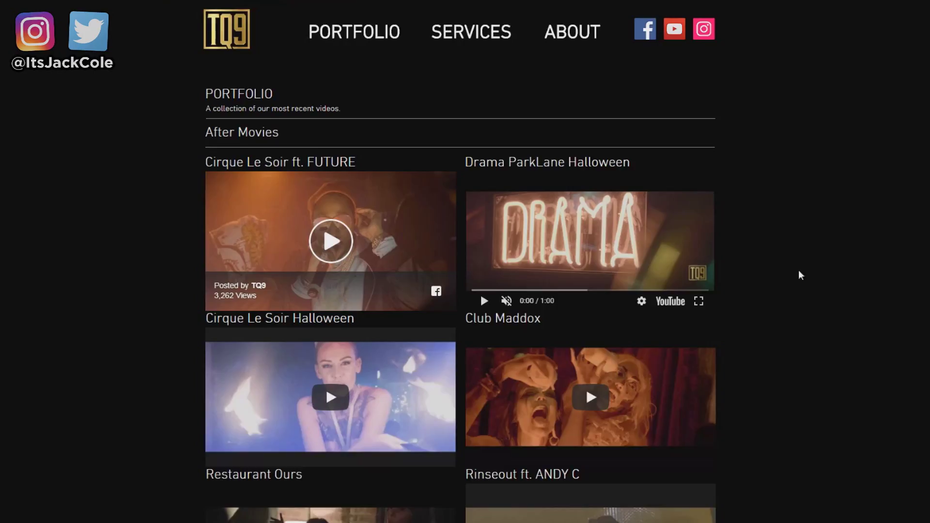
Adjust the two-column grid of six players under PREVIOUS WORK, then scroll back up to the title.
left_click(325, 385)
scroll(325, 385, "down", 3)
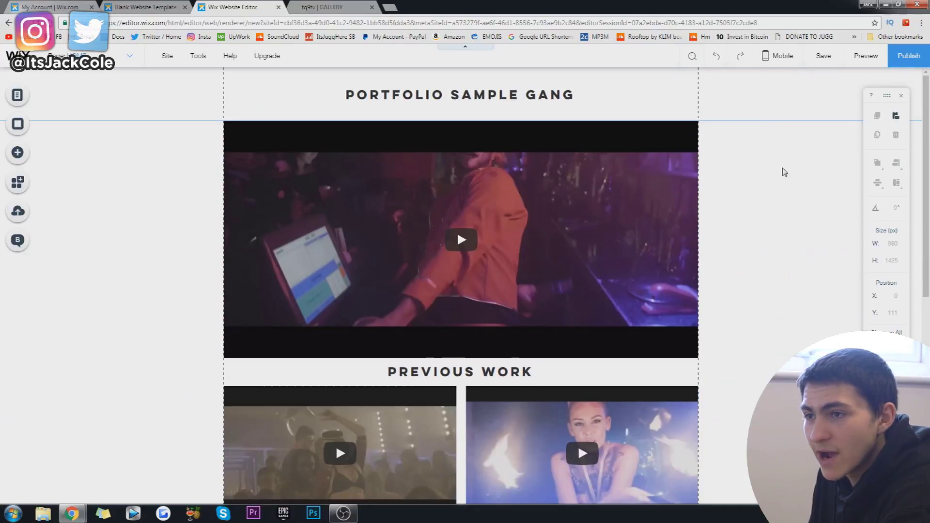
scroll(785, 172, "down", 8)
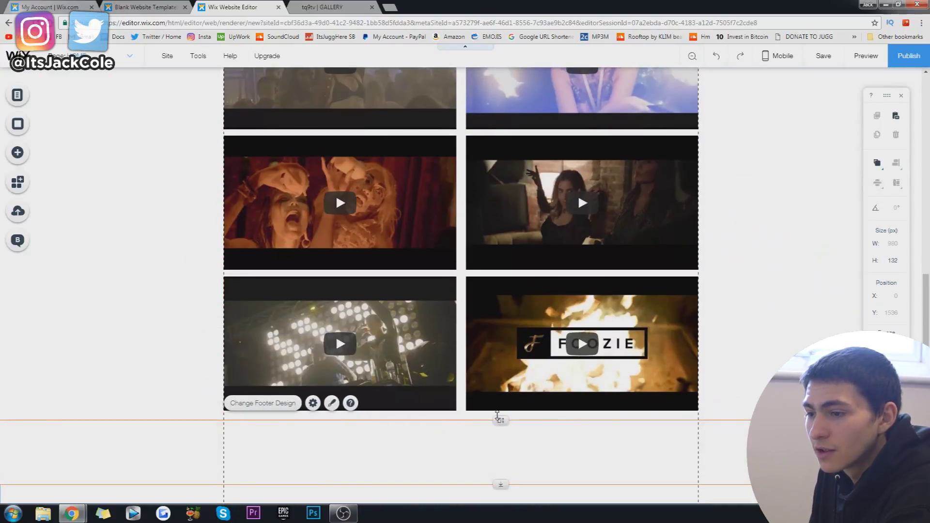
left_click_drag(500, 419, 498, 481)
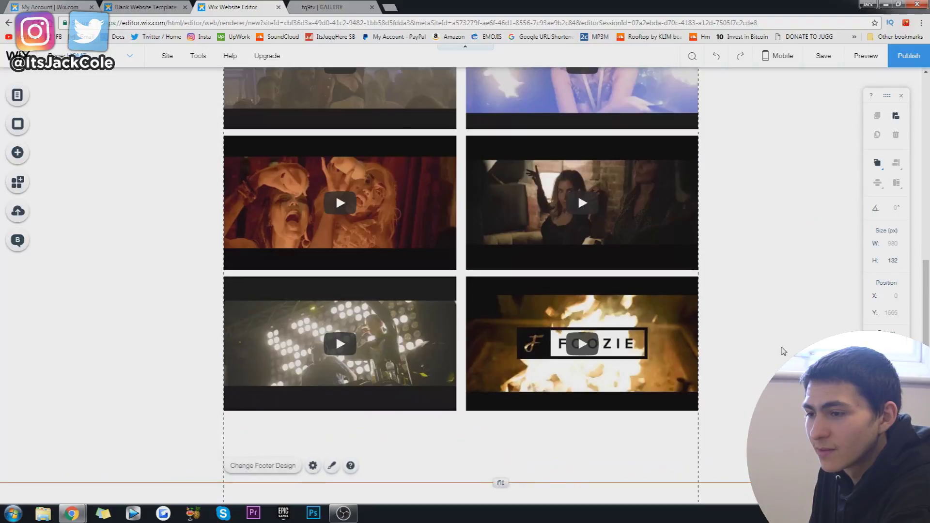
scroll(756, 361, "up", 5)
scroll(757, 351, "up", 3)
scroll(759, 334, "down", 9)
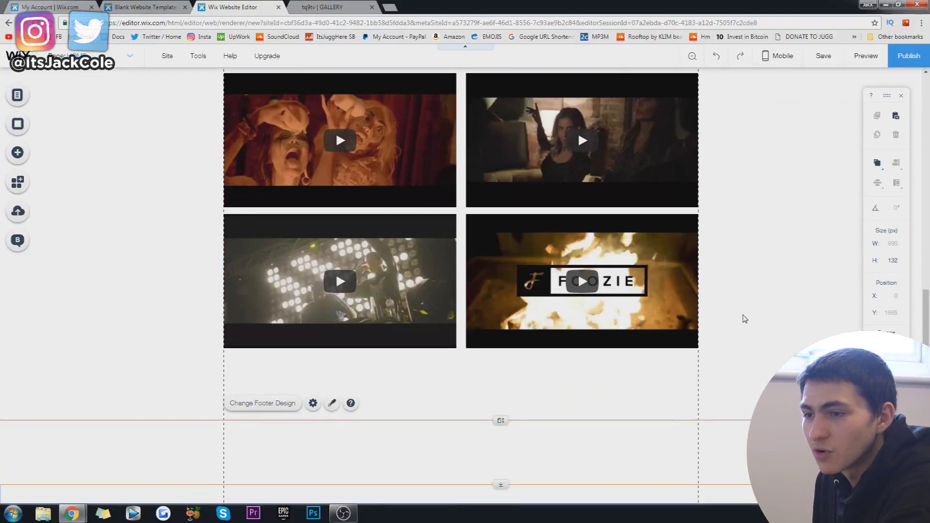
scroll(741, 319, "up", 7)
scroll(734, 326, "down", 7)
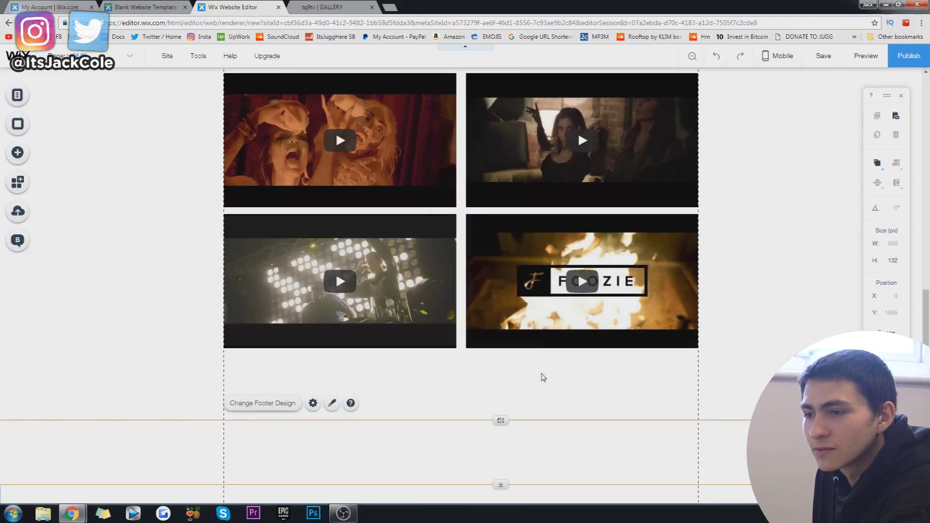
scroll(707, 376, "up", 2)
scroll(708, 376, "up", 7)
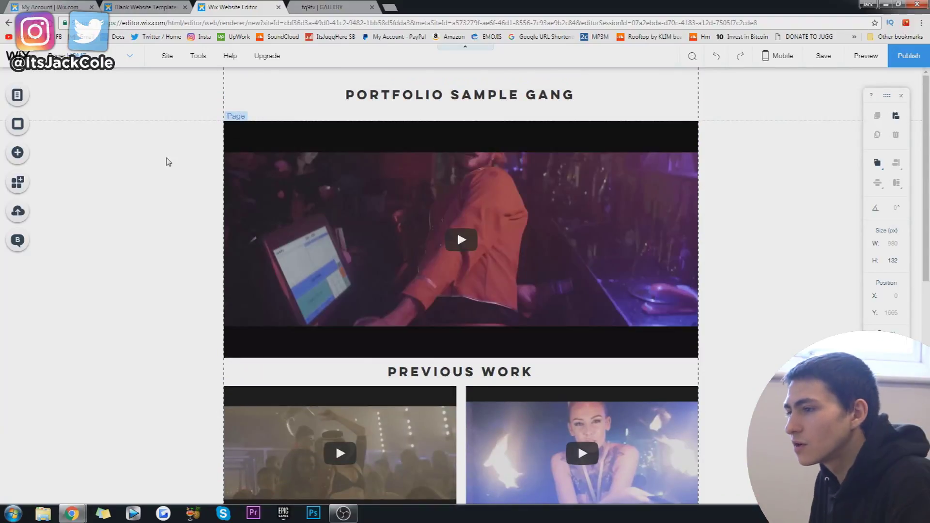
Set the page background to a solid black colour.
left_click(149, 259)
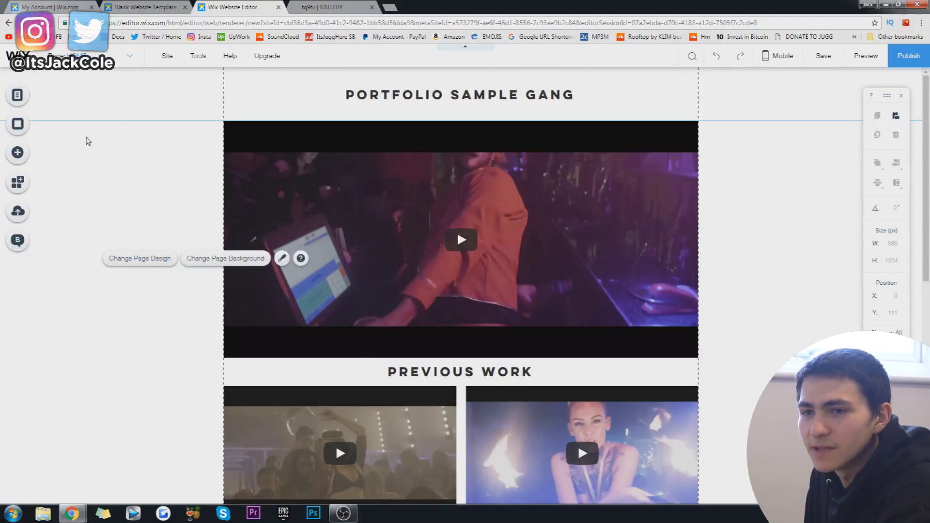
left_click(18, 124)
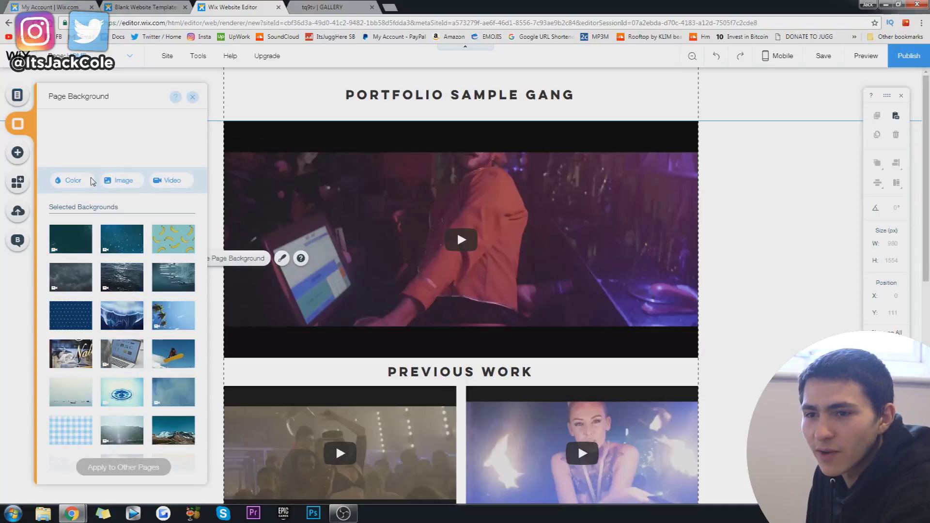
left_click(77, 181)
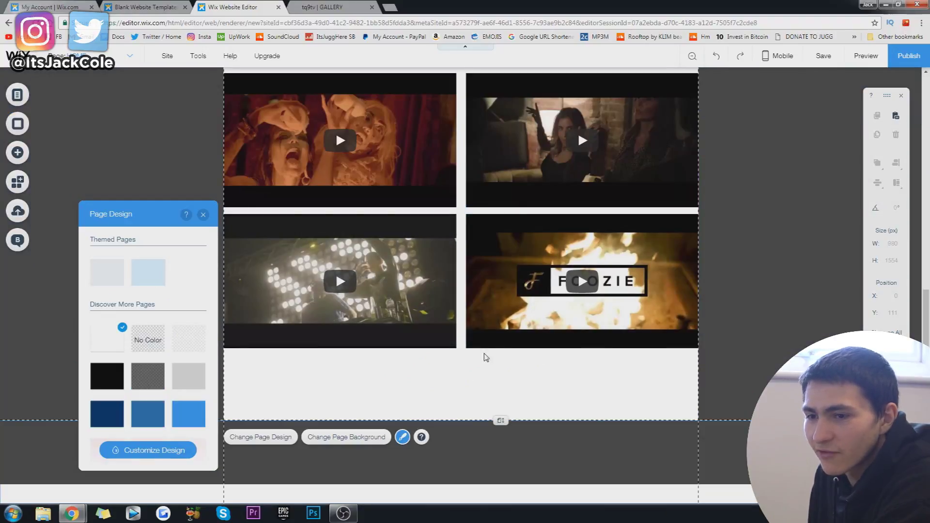
left_click(146, 339)
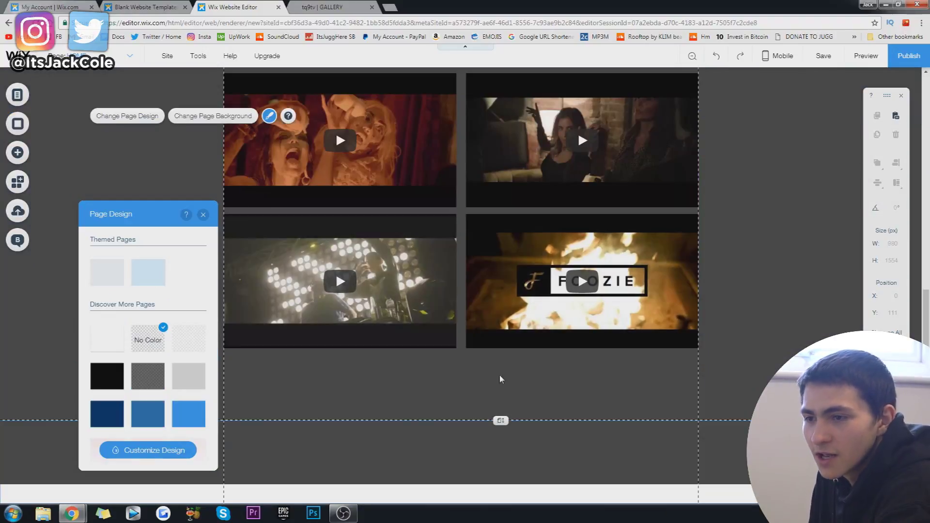
scroll(501, 378, "up", 5)
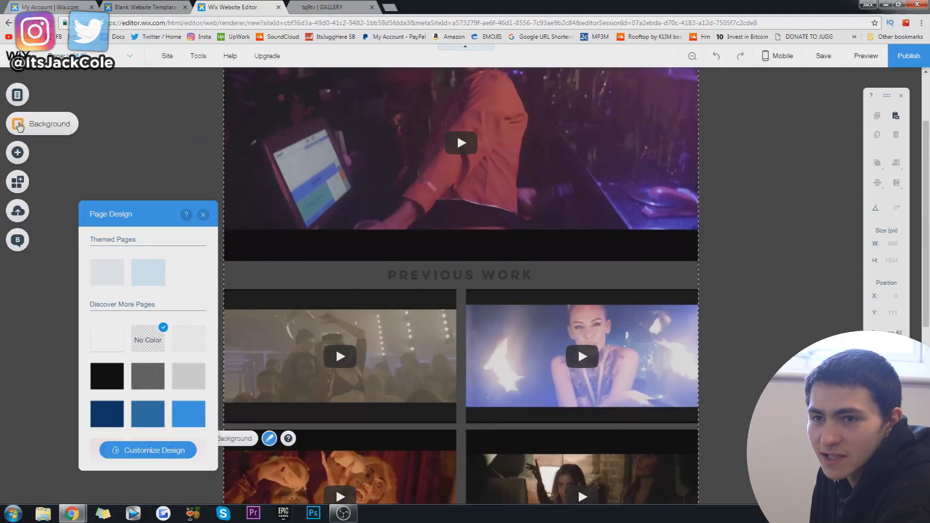
left_click(17, 124)
left_click(73, 181)
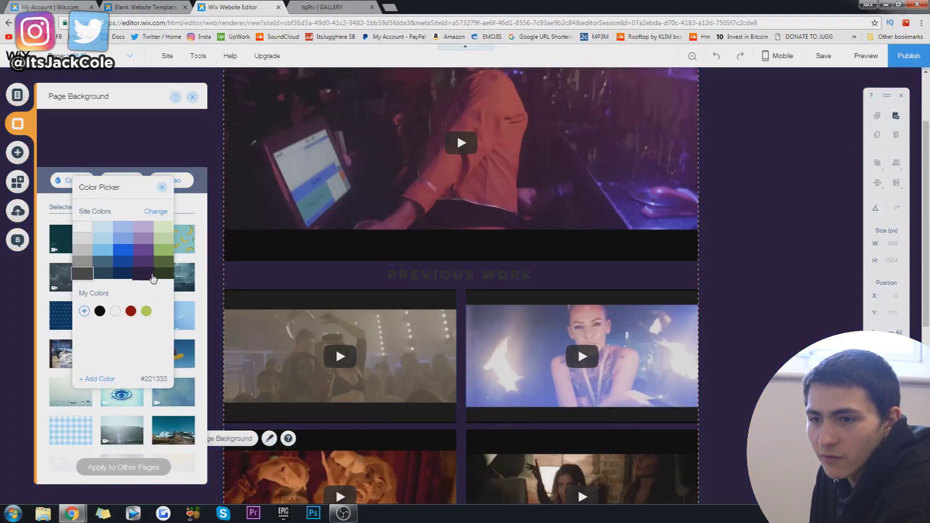
left_click(100, 311)
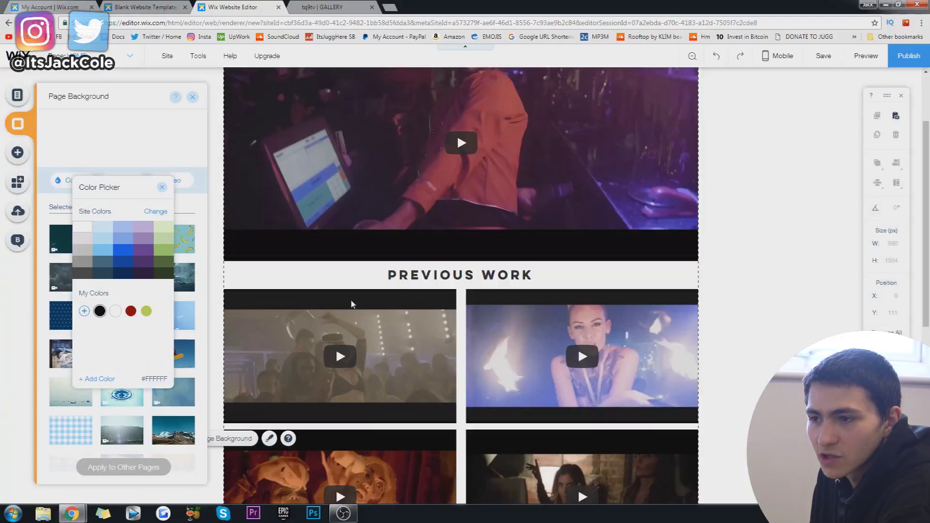
left_click(354, 305)
Make the PREVIOUS WORK heading text white and start publishing the site.
double_click(481, 280)
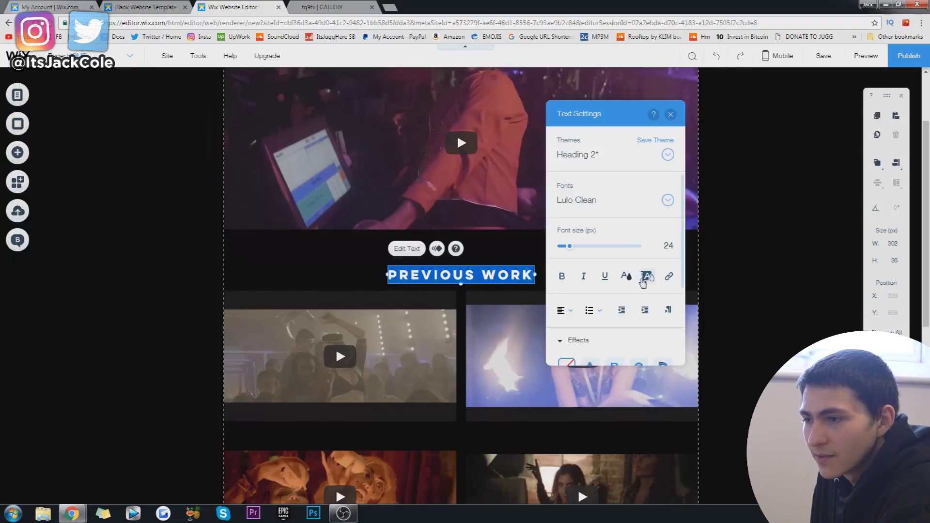
left_click(647, 275)
left_click(582, 270)
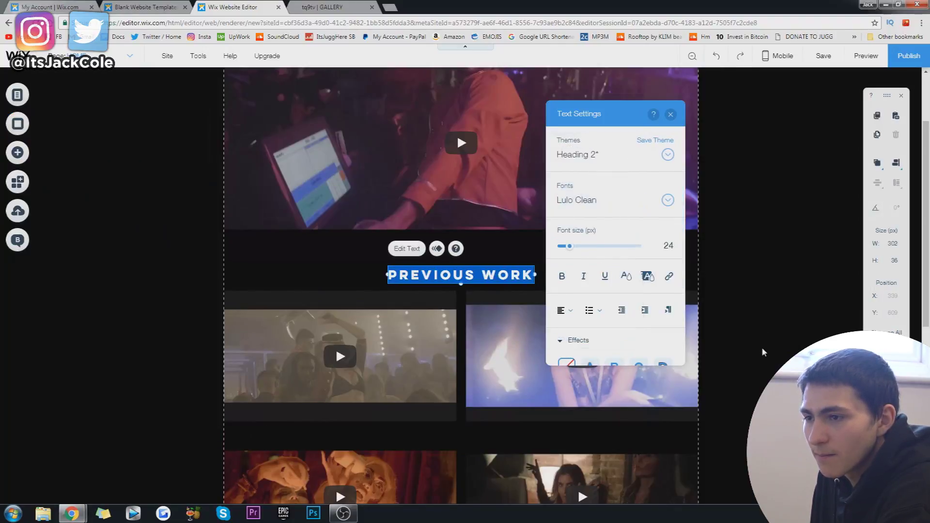
left_click(809, 207)
scroll(834, 134, "up", 2)
left_click(909, 56)
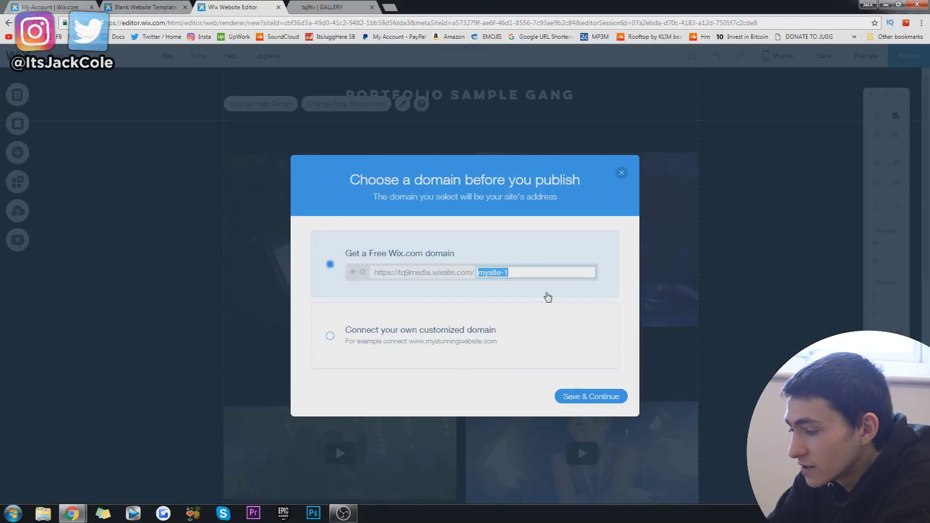
Name the free site address 'Sample Portfolio' and publish the site.
type("s")
key("BackSpace")
type("S")
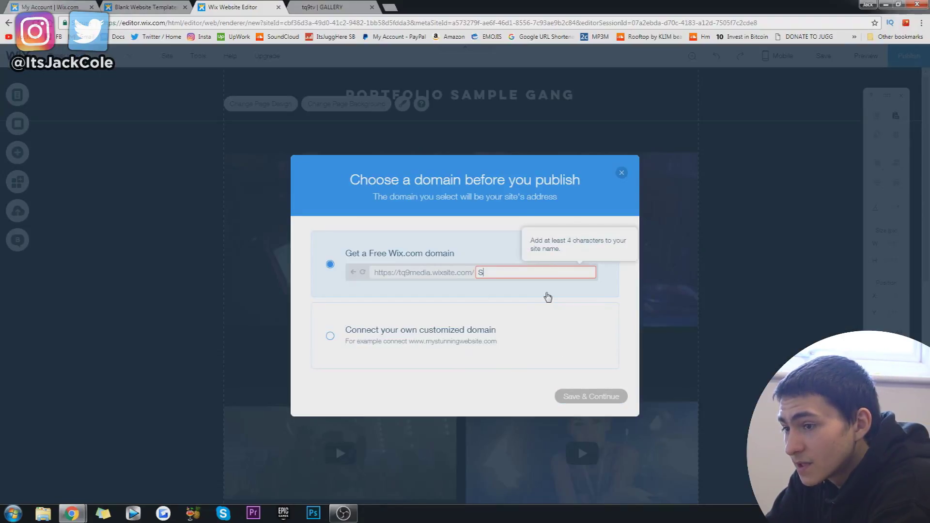
type("ample P")
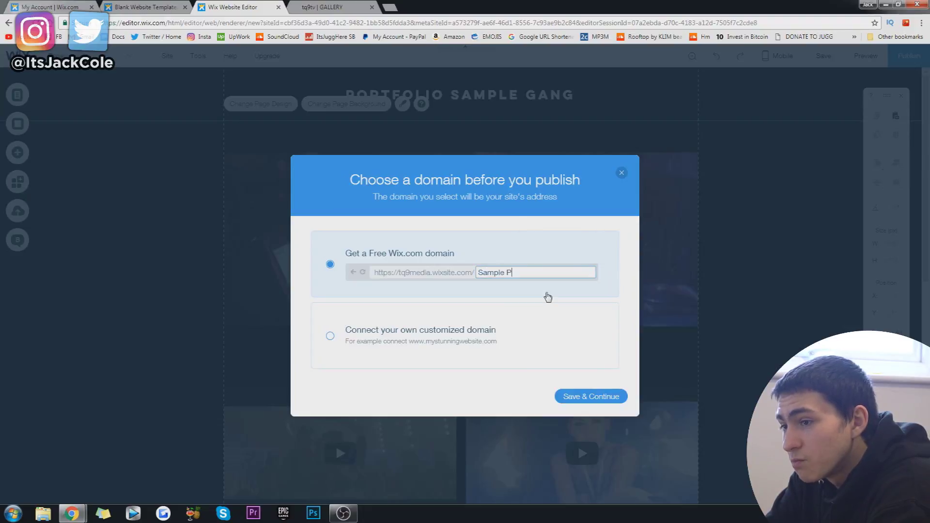
type("ortfolio")
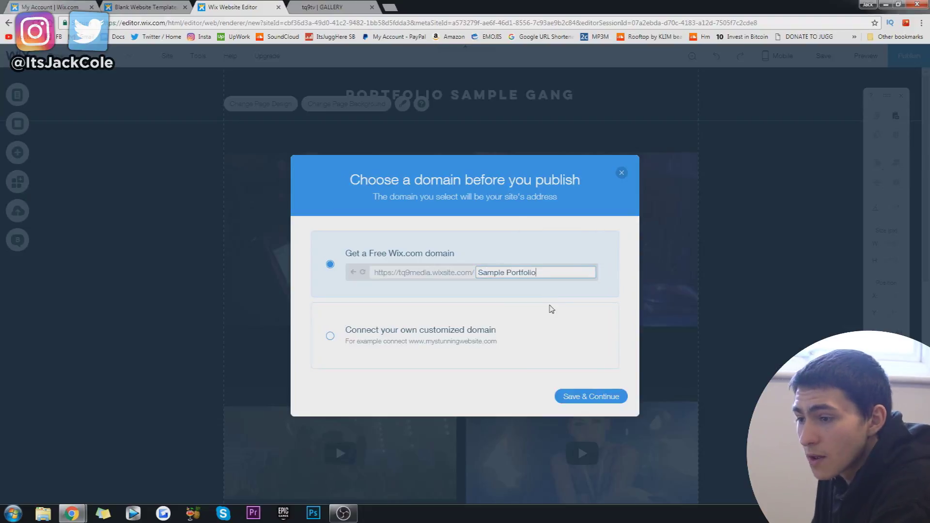
left_click(602, 404)
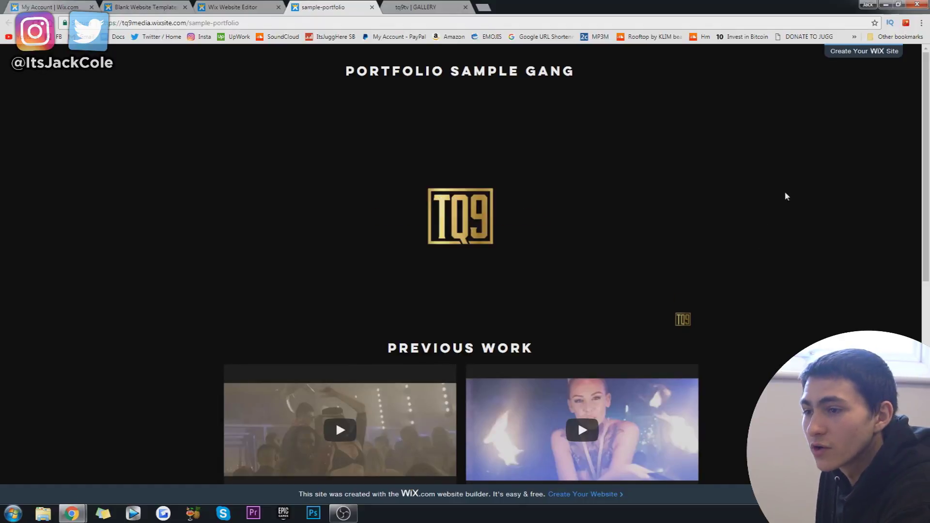
Review the live page's showreel, PREVIOUS WORK heading and six video boxes.
scroll(772, 228, "down", 2)
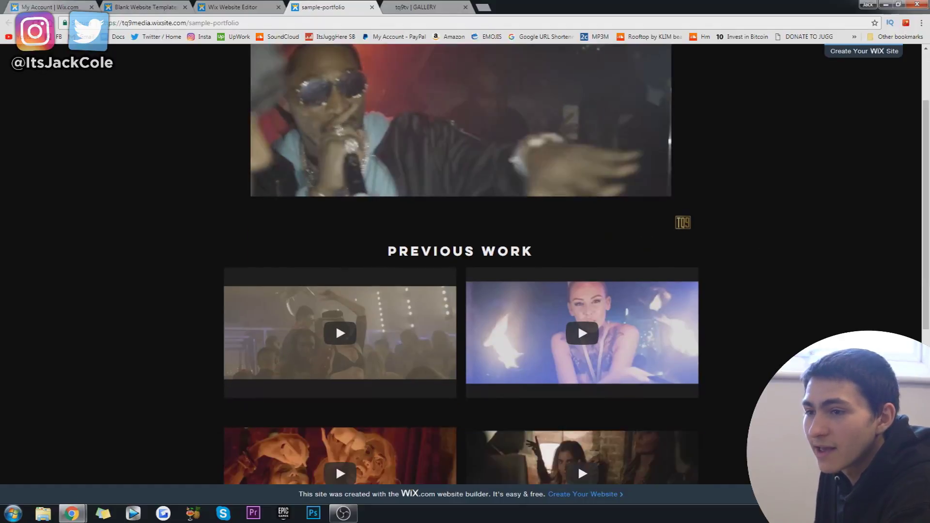
scroll(678, 165, "up", 1)
scroll(824, 193, "down", 8)
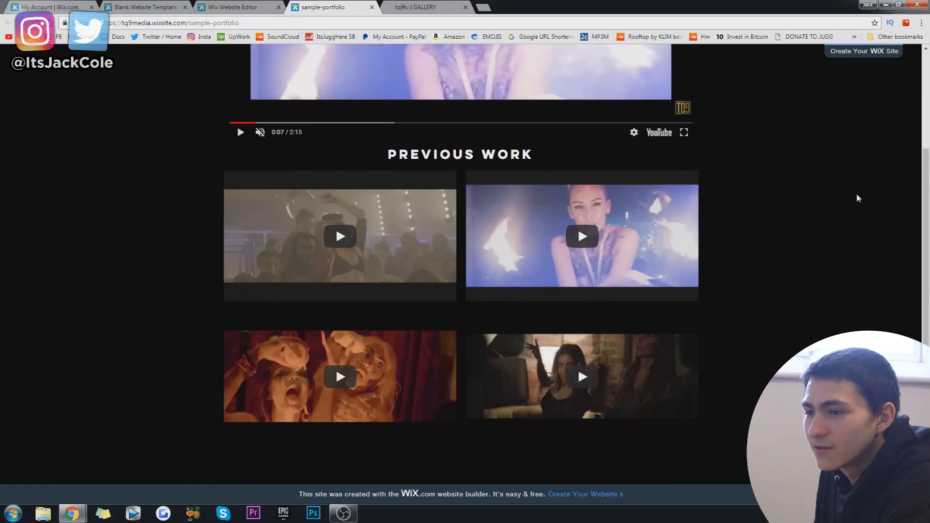
scroll(862, 240, "up", 4)
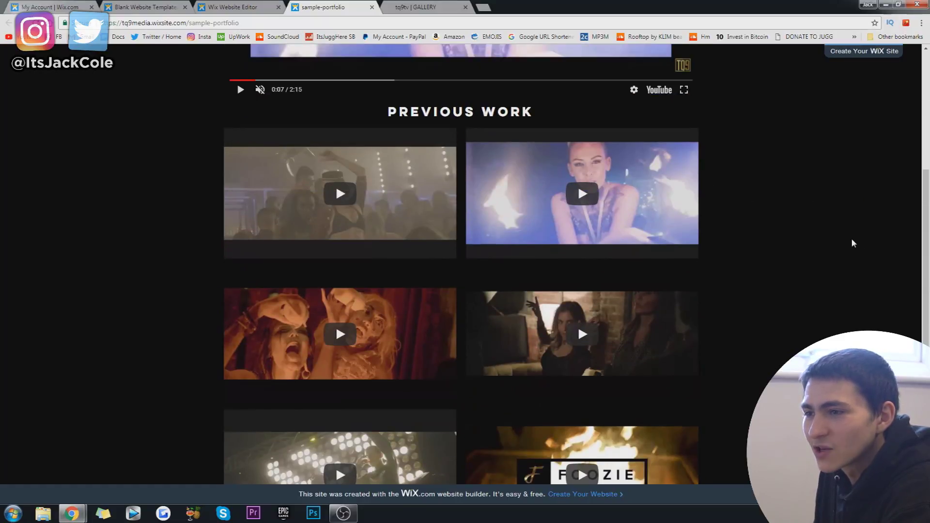
scroll(577, 203, "down", 4)
scroll(743, 251, "up", 9)
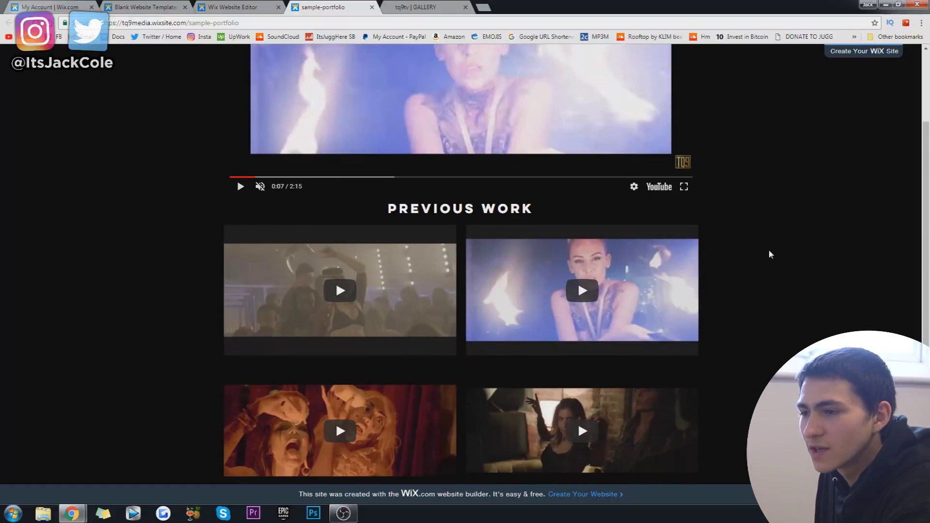
scroll(775, 237, "down", 3)
scroll(800, 220, "down", 6)
scroll(795, 219, "up", 9)
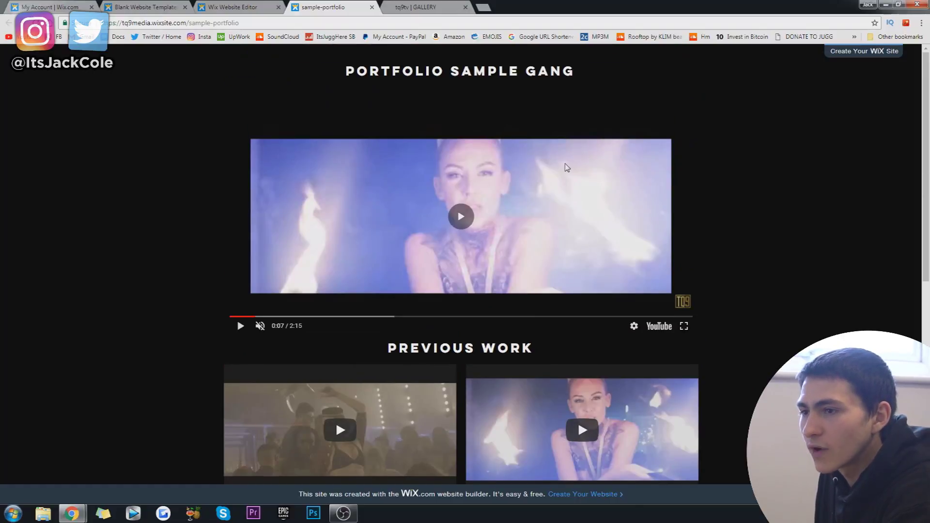
Play and pause the header showreel on the live page, then recheck the video grid.
left_click(566, 167)
left_click(557, 191)
scroll(779, 198, "down", 5)
scroll(702, 181, "down", 2)
scroll(867, 116, "up", 9)
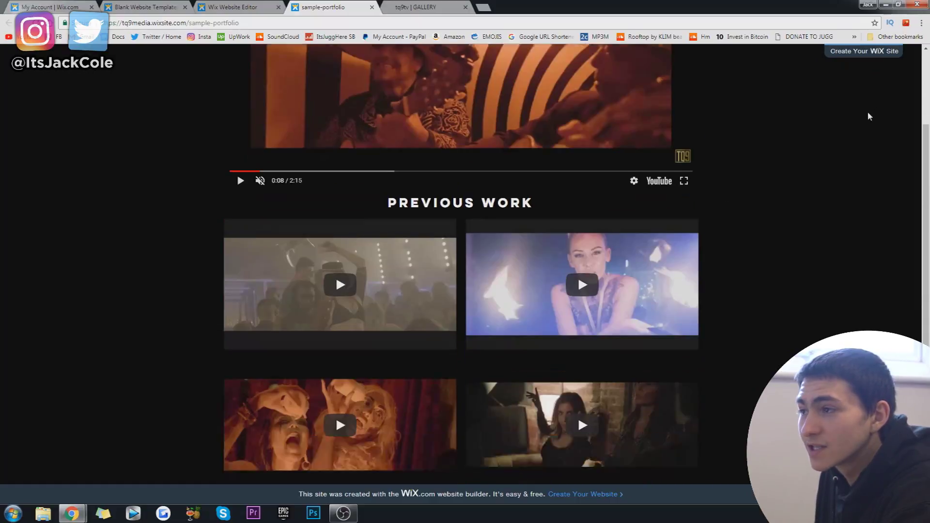
Close the live sample-portfolio tab and dismiss the Congratulations dialog in the editor.
left_click(372, 7)
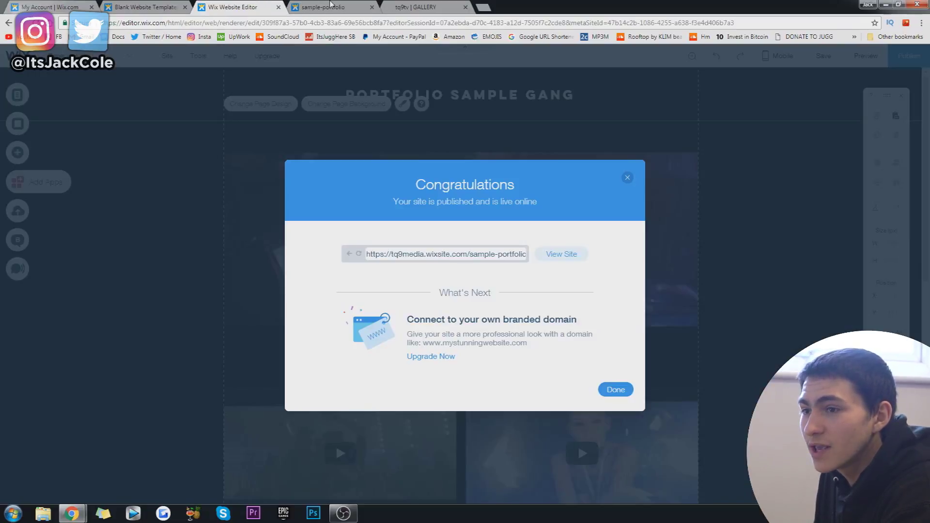
left_click(627, 176)
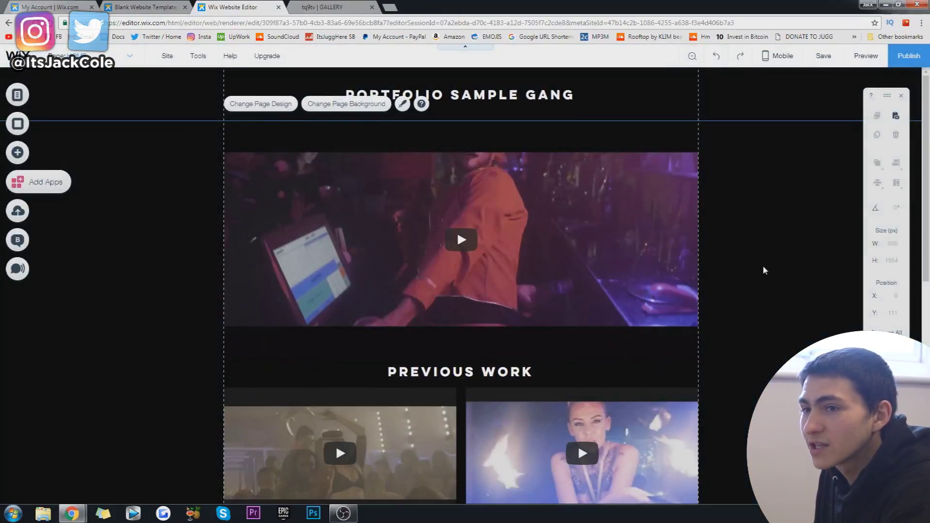